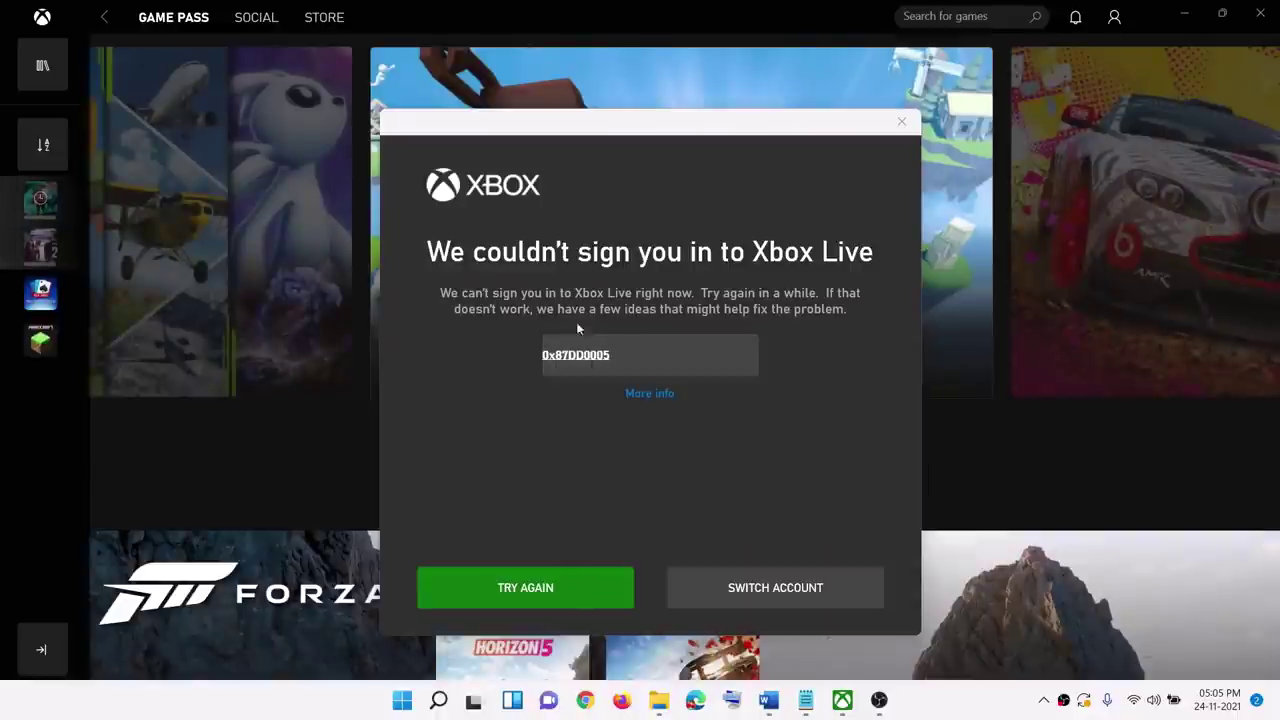
Move the Xbox Live sign-in error window aside, retry the sign-in, and continue as the player
{"action": "mouse_move", "coordinate": [670, 130]}
{"action": "left_mouse_down"}
{"action": "mouse_move", "coordinate": [837, 209]}
{"action": "mouse_move", "coordinate": [680, 167]}
{"action": "mouse_move", "coordinate": [681, 112]}
{"action": "left_mouse_up"}
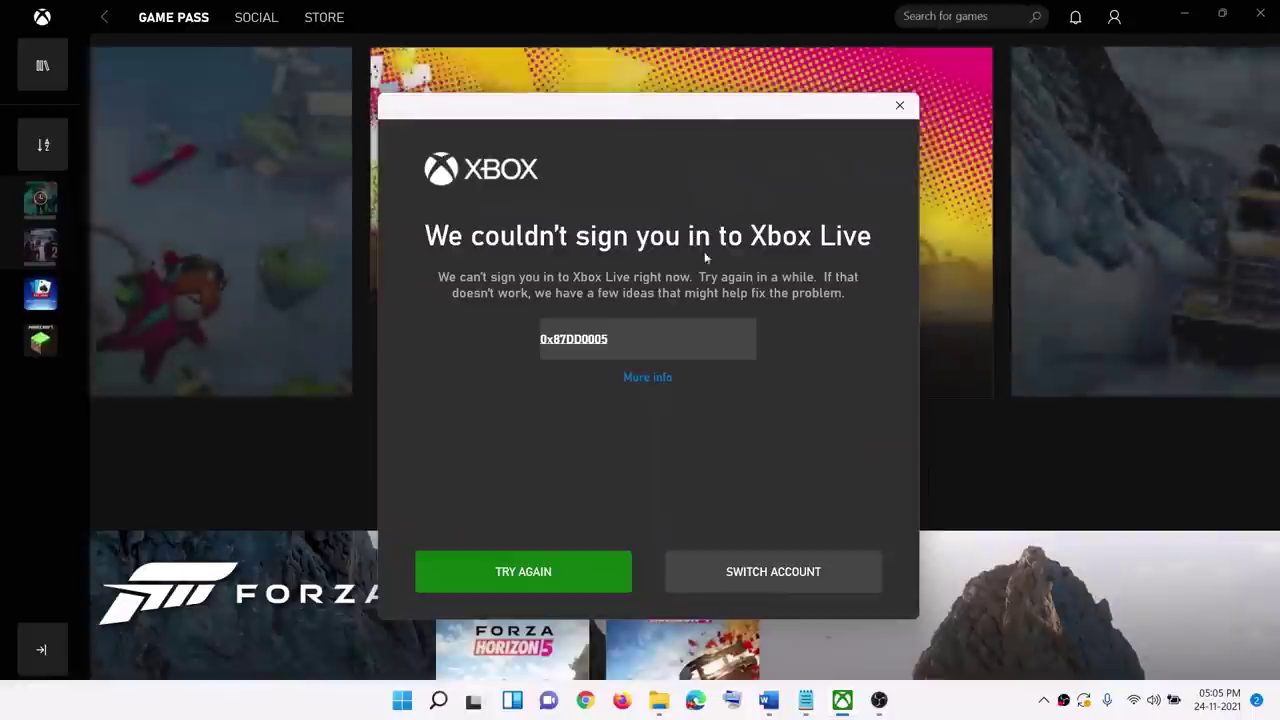
{"action": "left_click", "coordinate": [497, 582]}
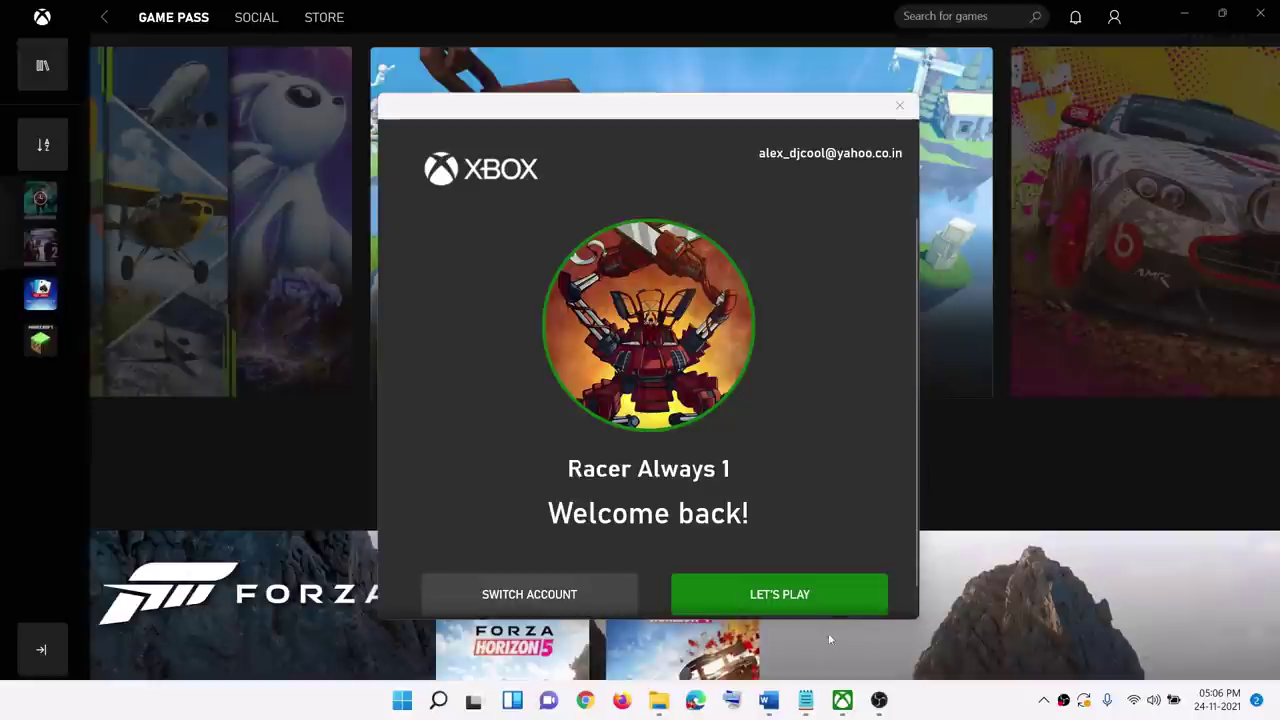
{"action": "left_click", "coordinate": [803, 597]}
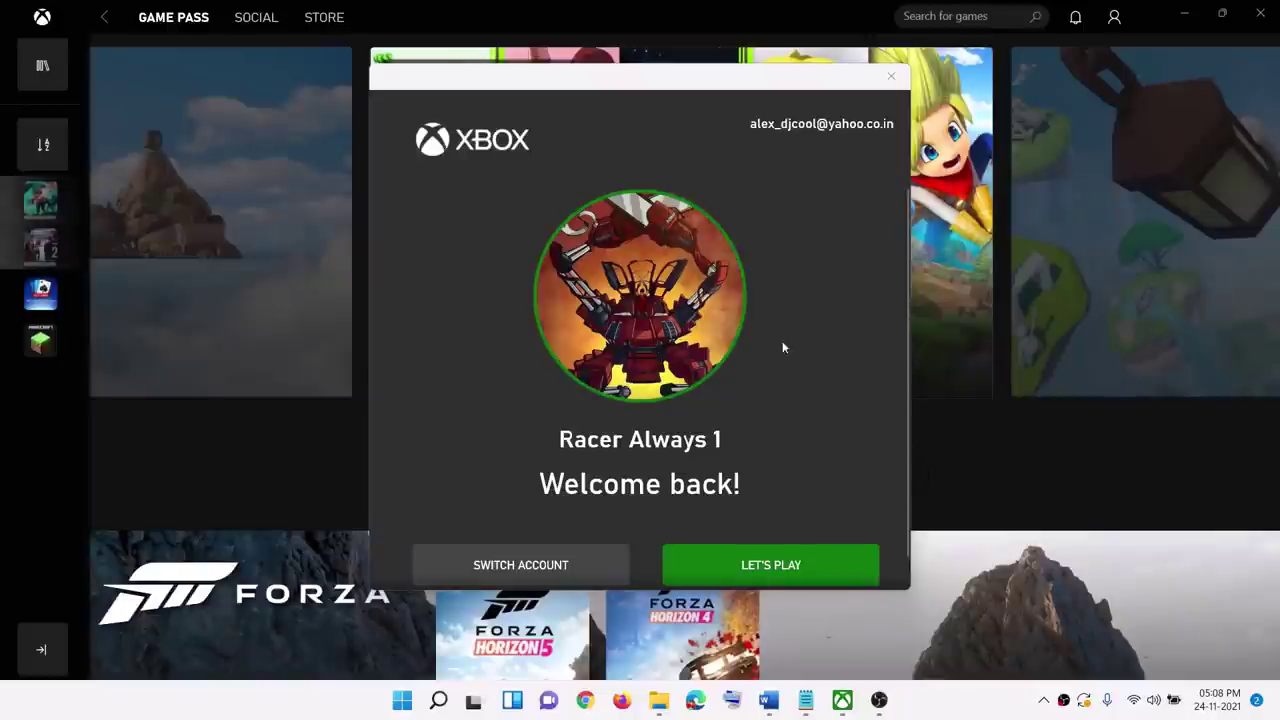
Choose LET'S PLAY on the Welcome back dialog so the Game Pass page loads
{"action": "left_click", "coordinate": [762, 562]}
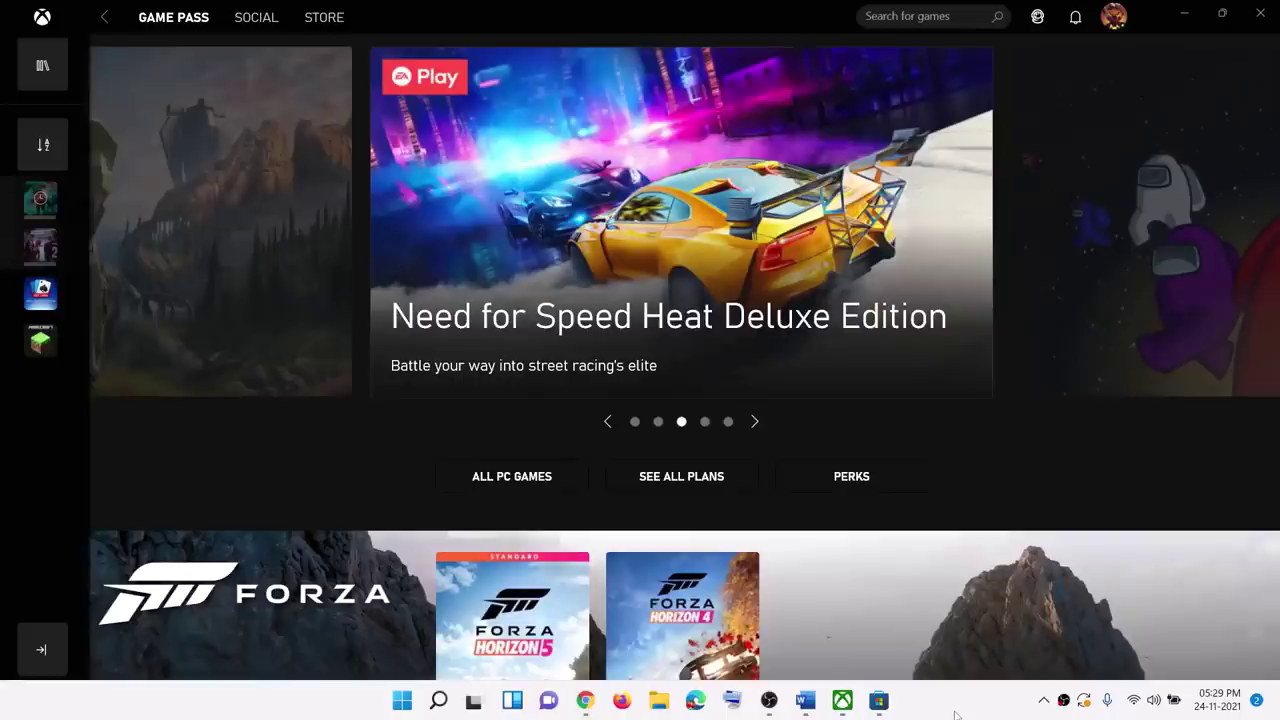
In Word, highlight 'Restart your PC and try again' and view the Start power options without restarting
{"action": "left_click", "coordinate": [805, 700]}
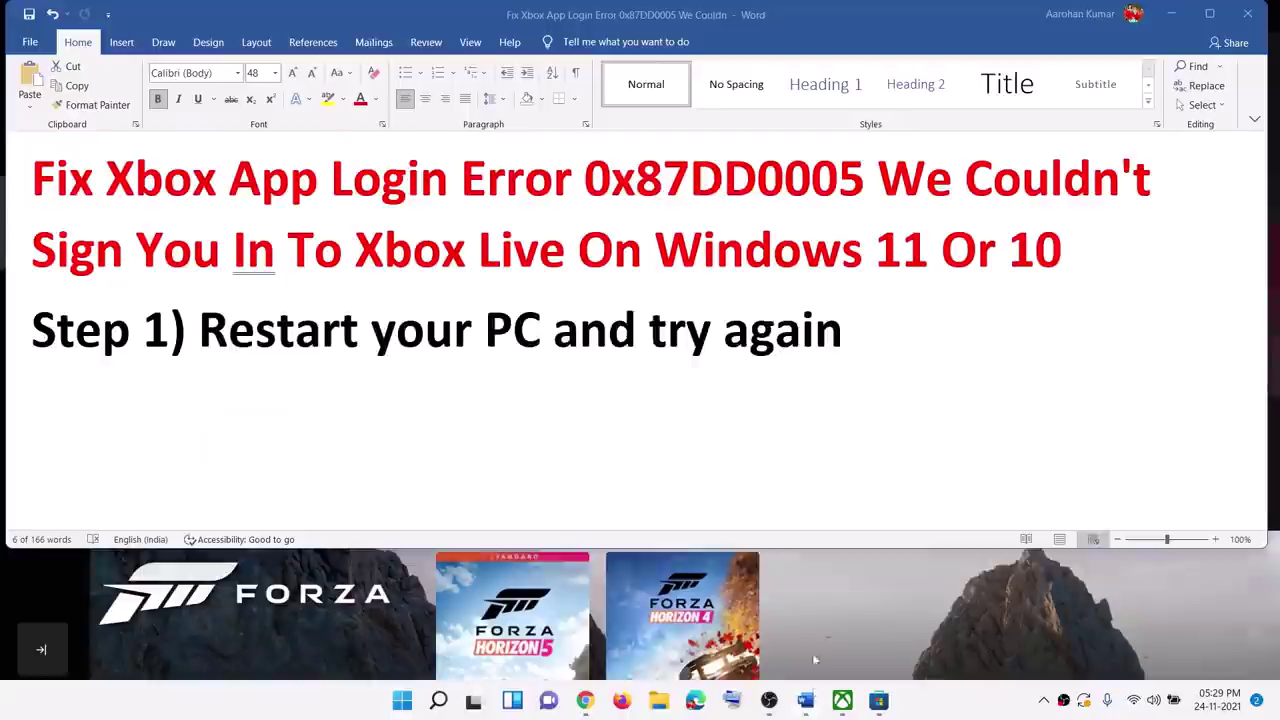
{"action": "left_click", "coordinate": [356, 330]}
{"action": "left_click_drag", "start_coordinate": [340, 330], "coordinate": [842, 330]}
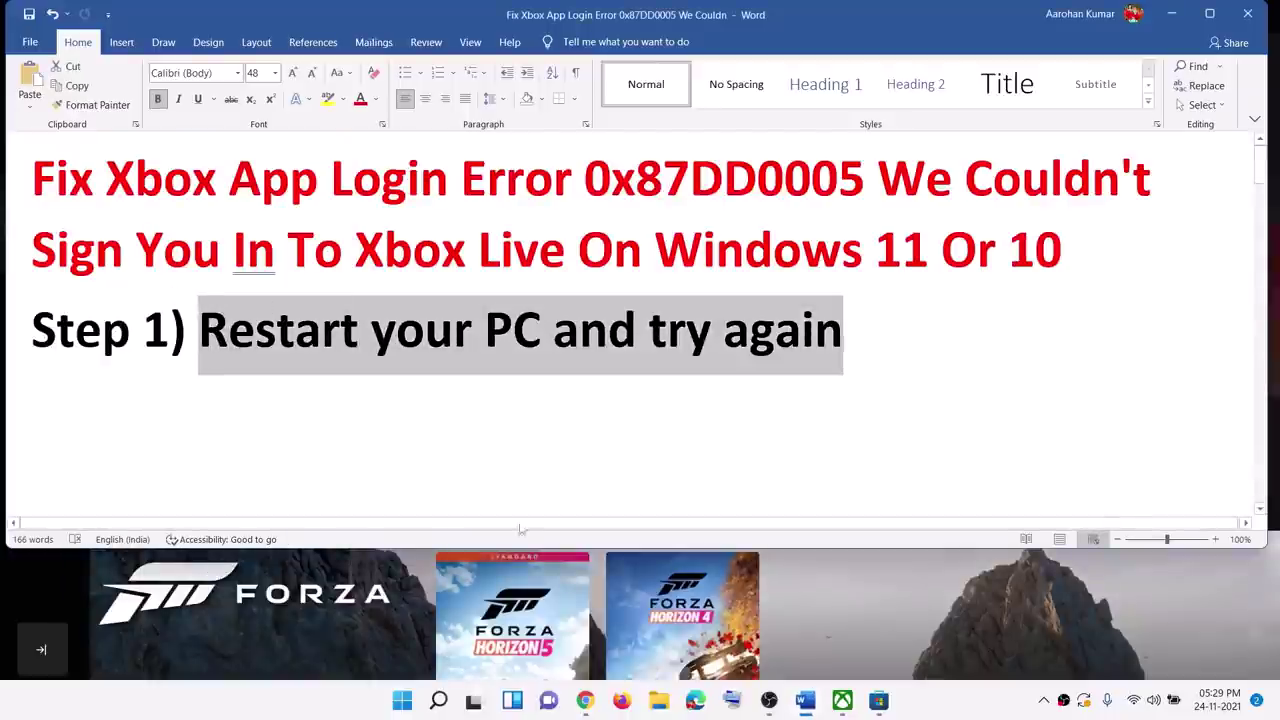
{"action": "left_click", "coordinate": [402, 700]}
{"action": "left_click", "coordinate": [846, 643]}
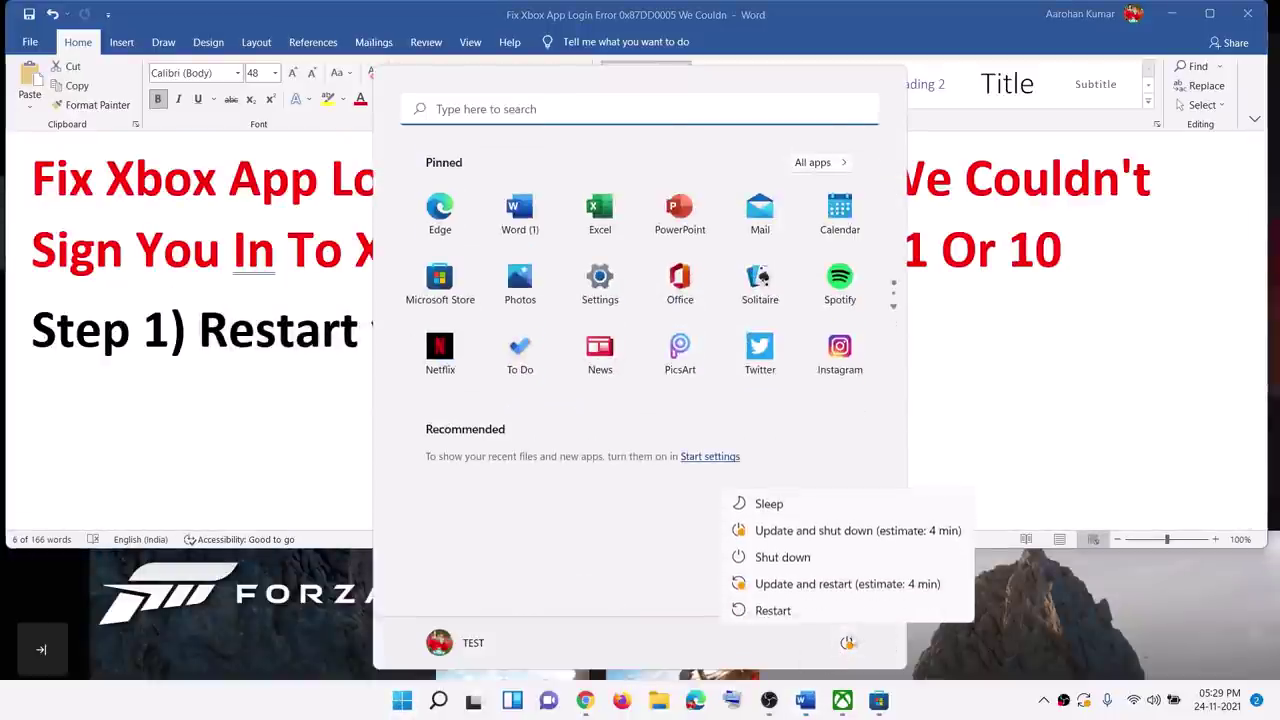
{"action": "left_click", "coordinate": [255, 348]}
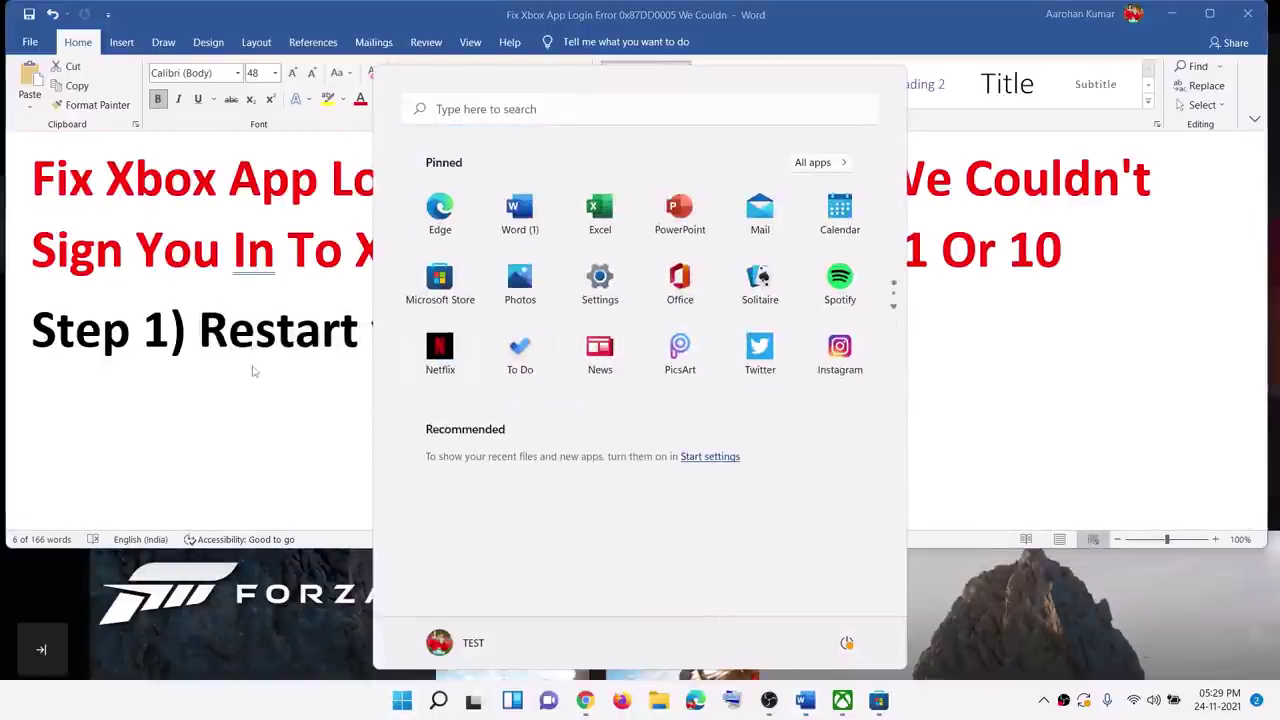
{"action": "key", "text": "Escape"}
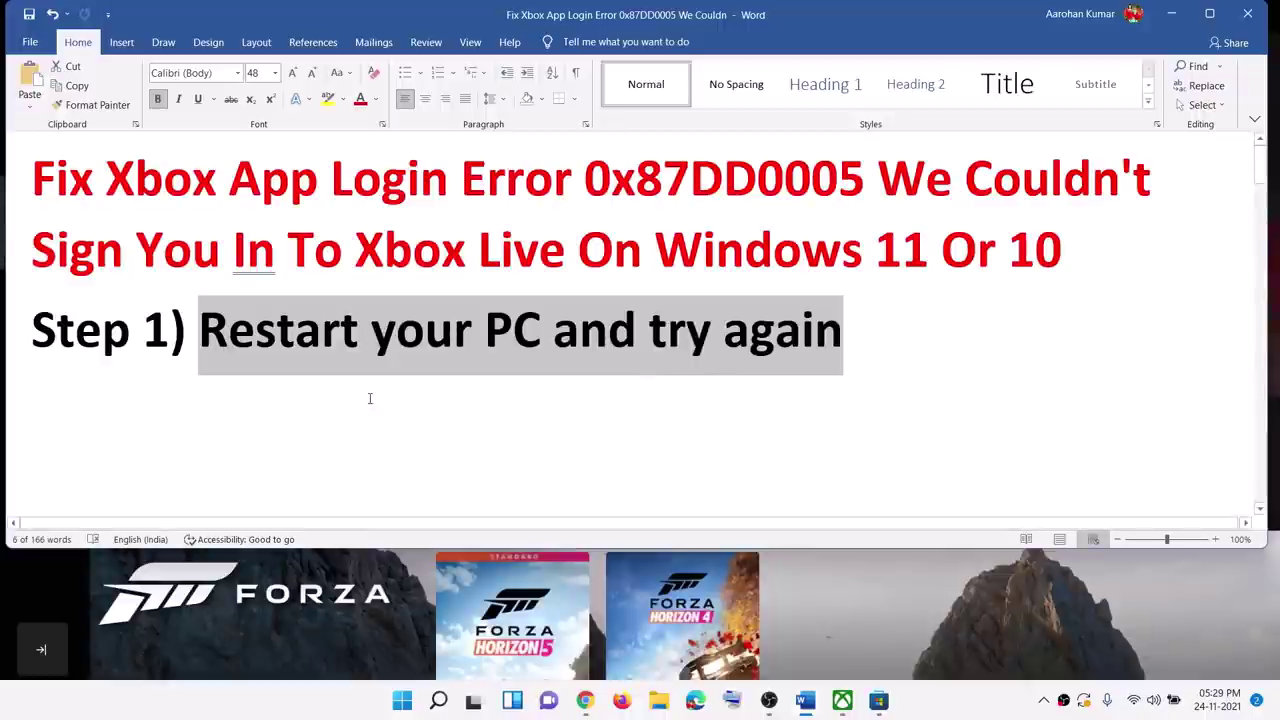
Highlight the Step 2 heading on repairing or resetting the Xbox app and Store
{"action": "scroll", "coordinate": [369, 398], "scroll_direction": "down", "scroll_amount": 5}
{"action": "scroll", "coordinate": [421, 348], "scroll_direction": "up", "scroll_amount": 2}
{"action": "left_click_drag", "start_coordinate": [1005, 410], "coordinate": [230, 402]}
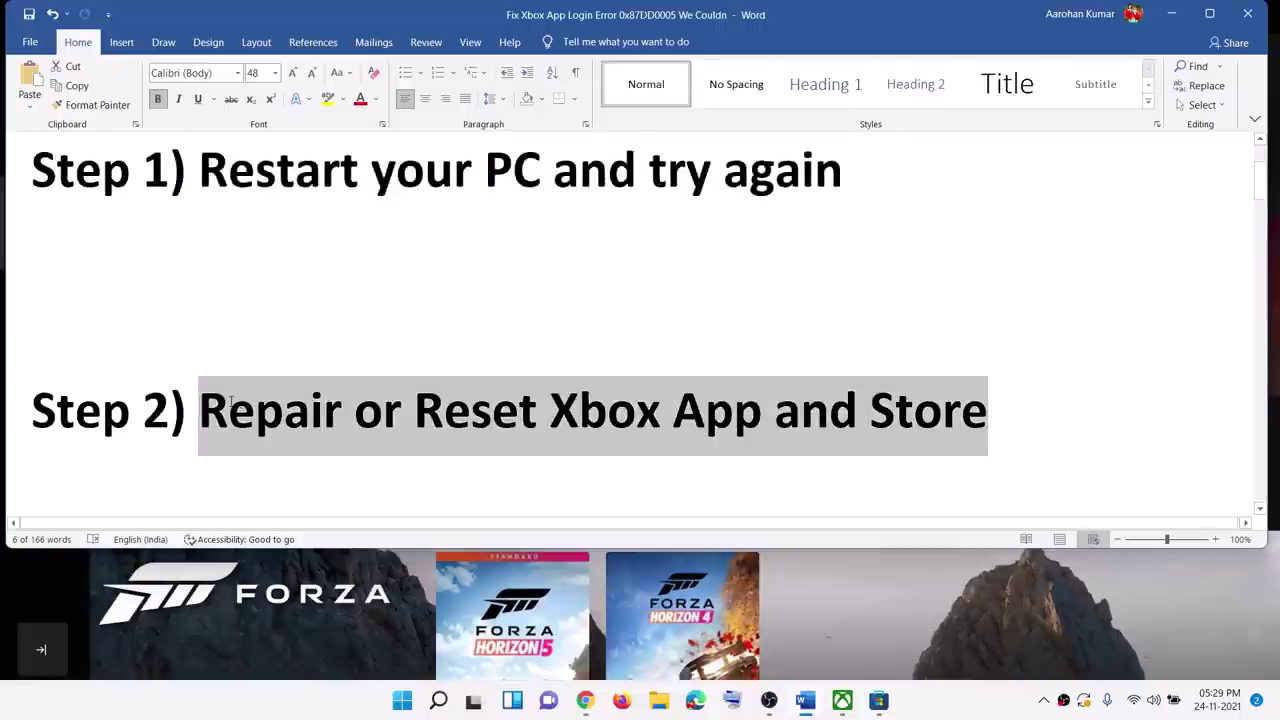
{"action": "left_click", "coordinate": [403, 698]}
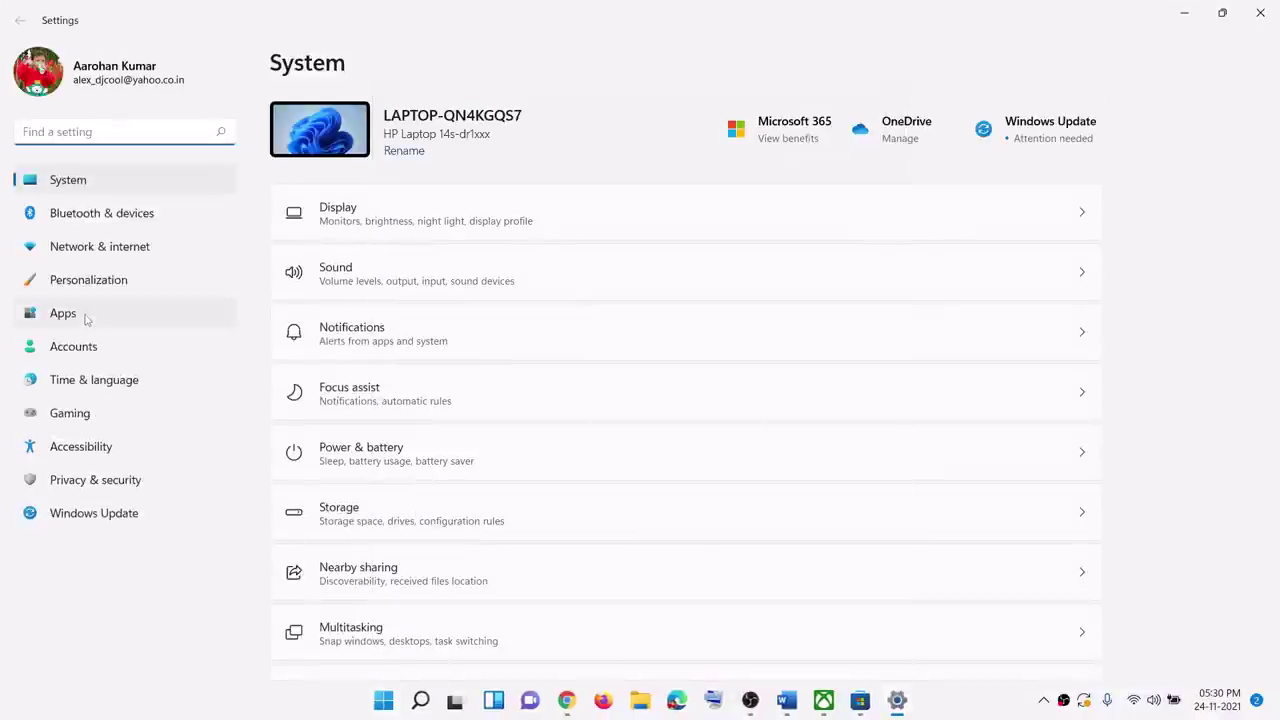
Go to Apps > Apps & features and filter the installed apps by 'xbox'
{"action": "left_click", "coordinate": [87, 318]}
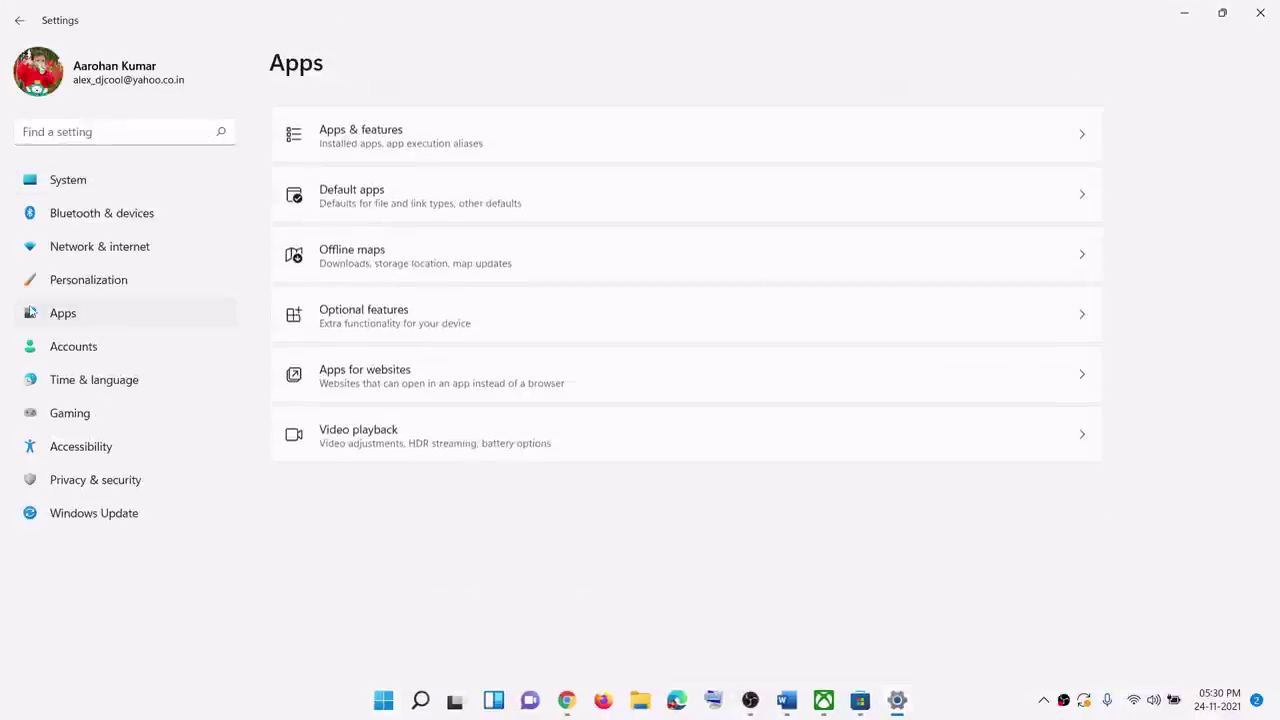
{"action": "left_click", "coordinate": [373, 131]}
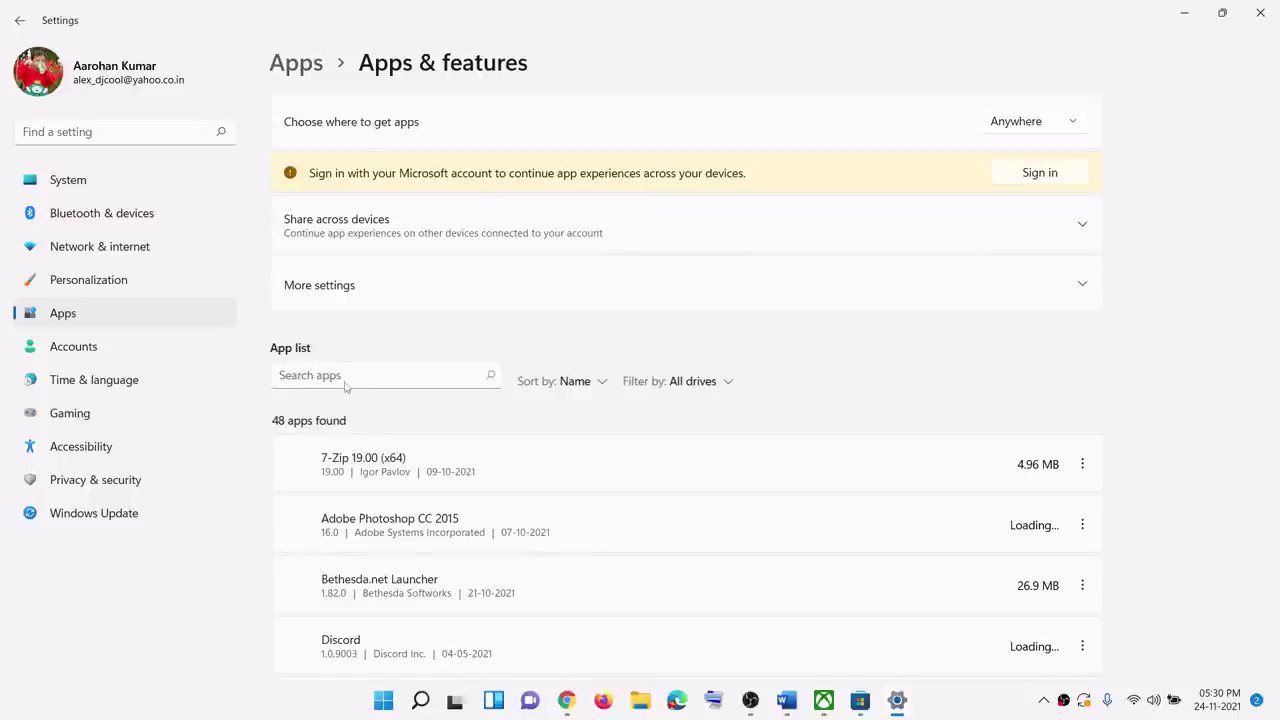
{"action": "left_click", "coordinate": [302, 378]}
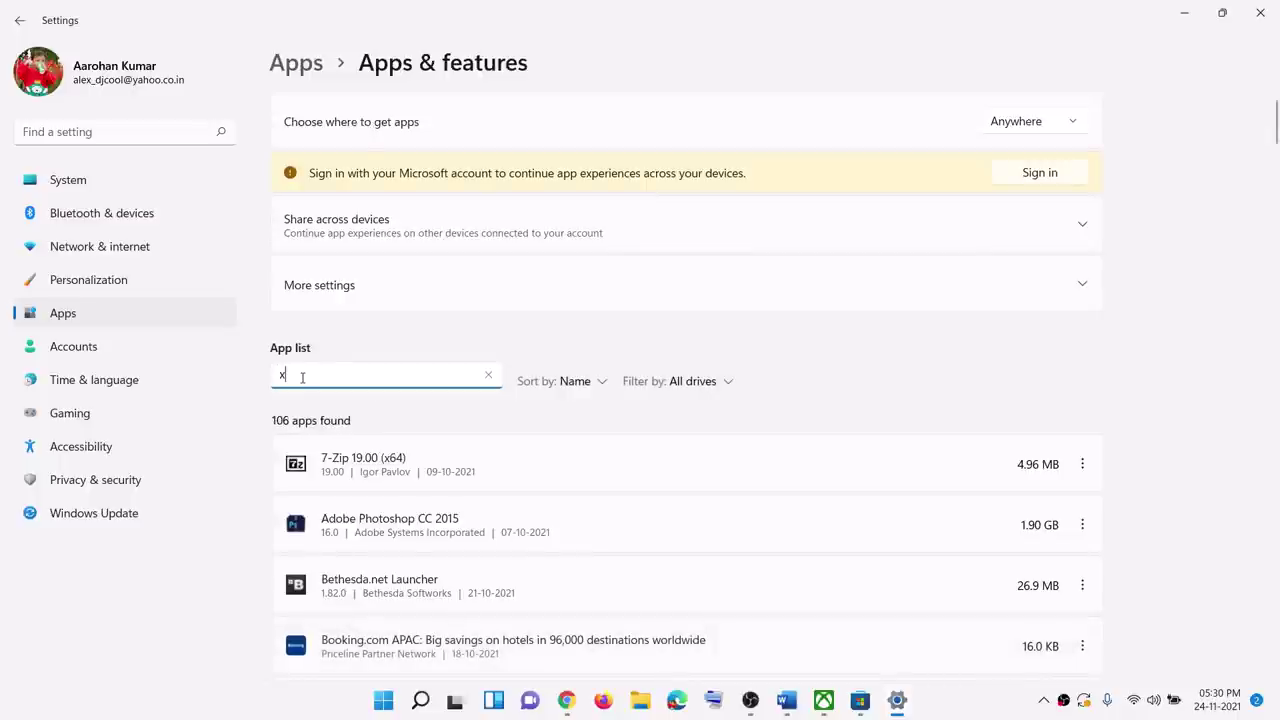
{"action": "type", "text": "xbo"}
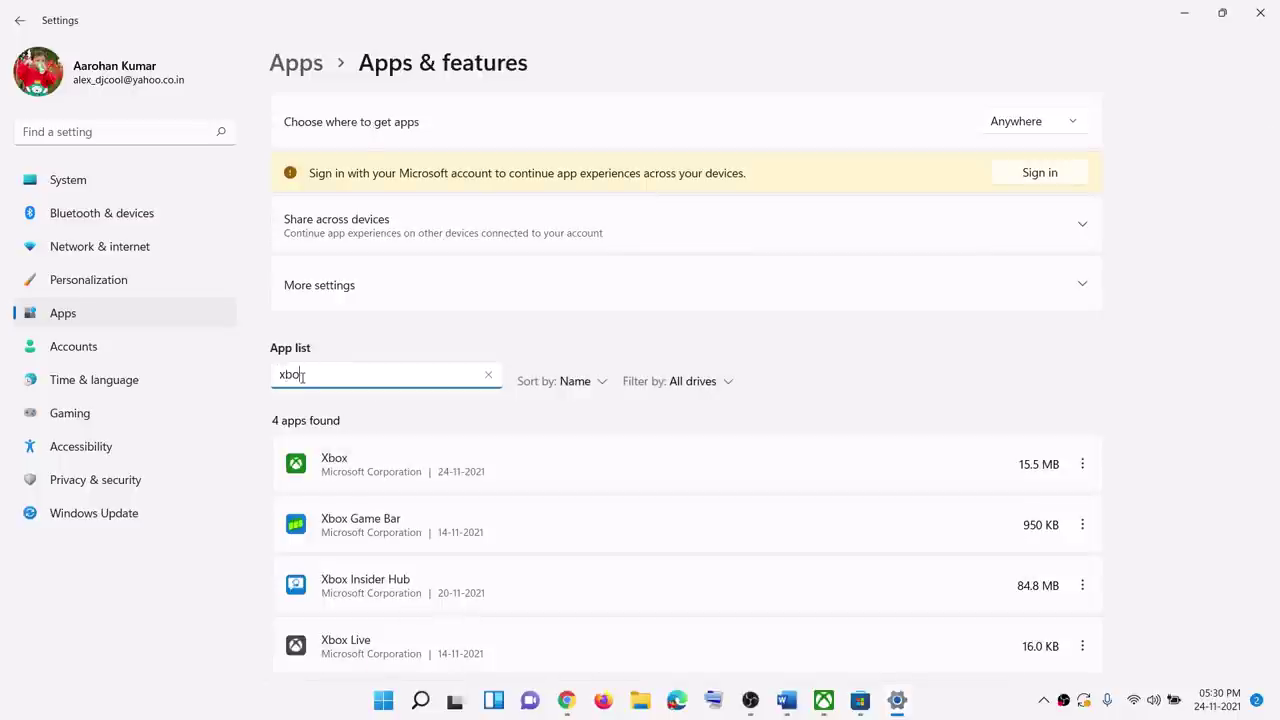
{"action": "type", "text": "xx"}
{"action": "key", "text": "BackSpace"}
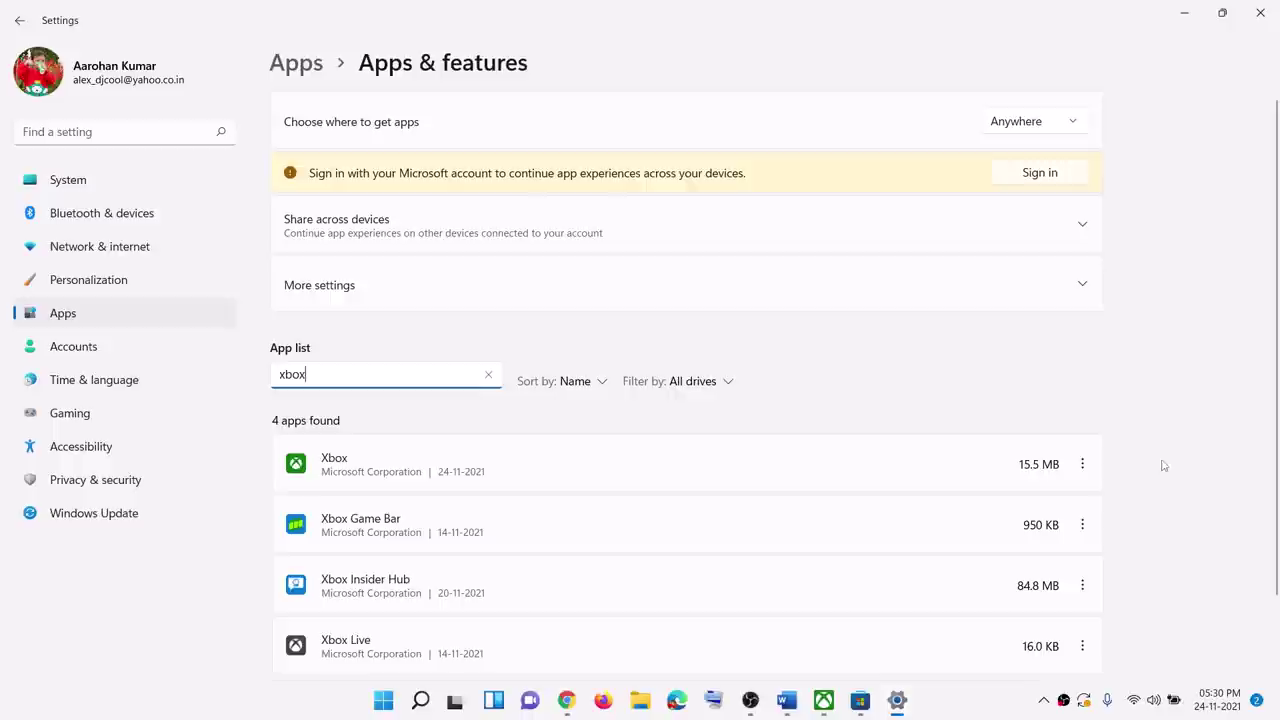
Repair the Xbox app from its Advanced options page
{"action": "left_click", "coordinate": [1083, 468]}
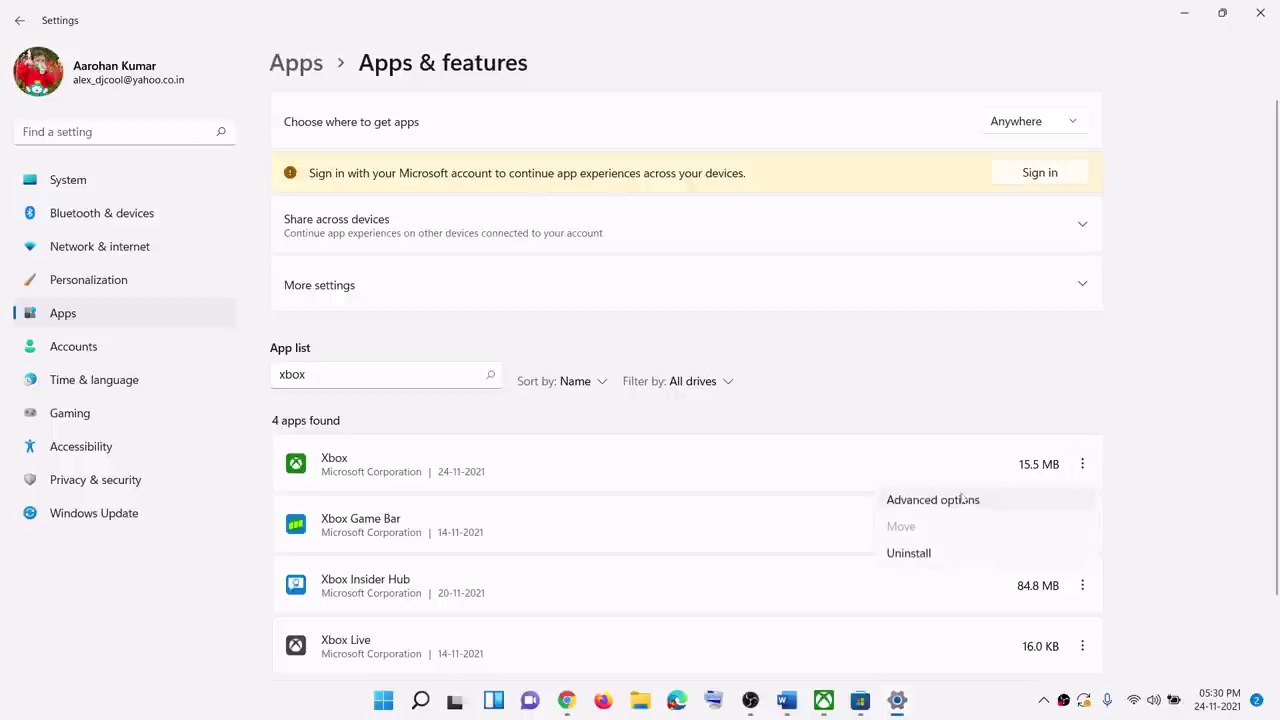
{"action": "left_click", "coordinate": [927, 500]}
{"action": "scroll", "coordinate": [443, 466], "scroll_direction": "down", "scroll_amount": 6}
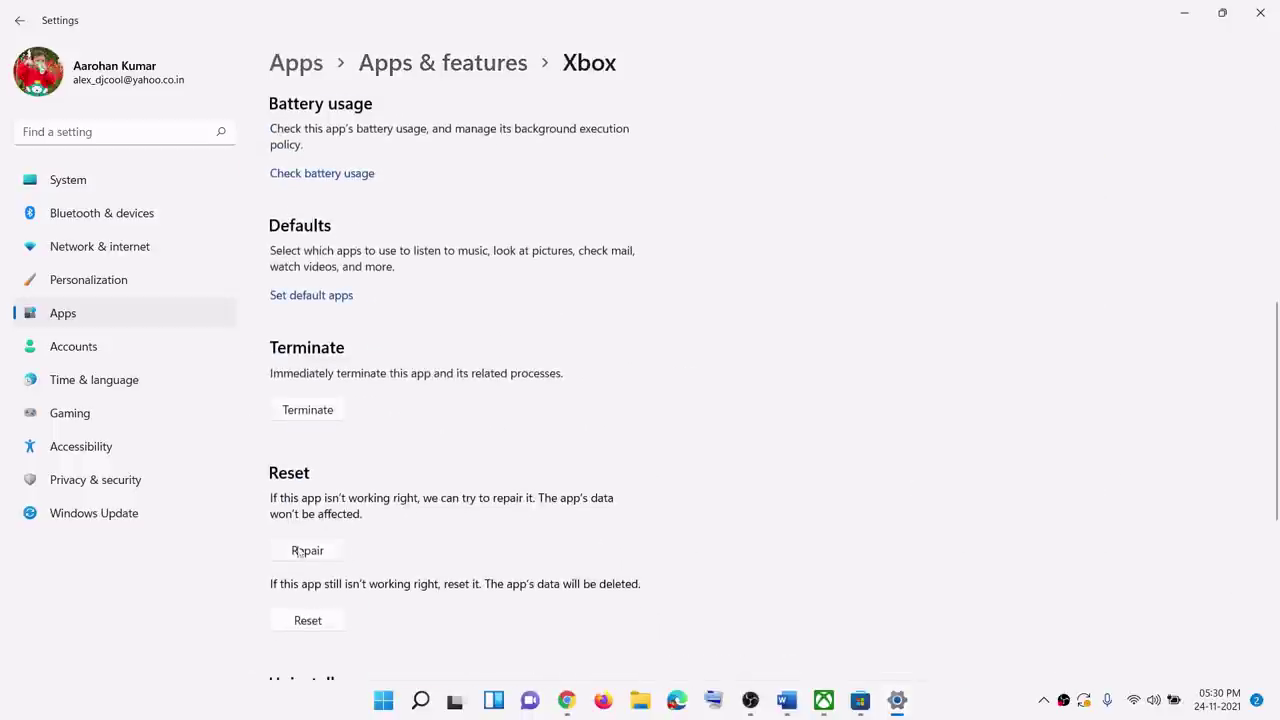
{"action": "left_click", "coordinate": [309, 557]}
Reset the Xbox app's data and return to the full Apps & features list
{"action": "scroll", "coordinate": [480, 500], "scroll_direction": "down", "scroll_amount": 1}
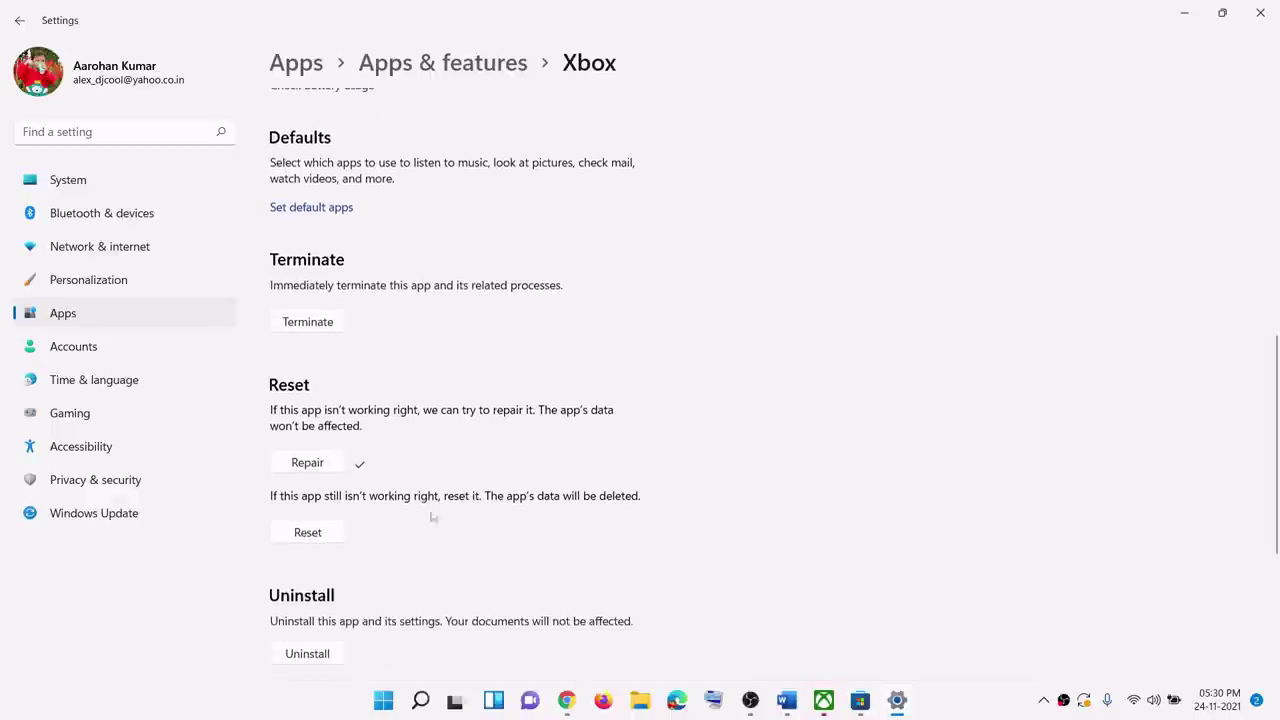
{"action": "left_click", "coordinate": [308, 533]}
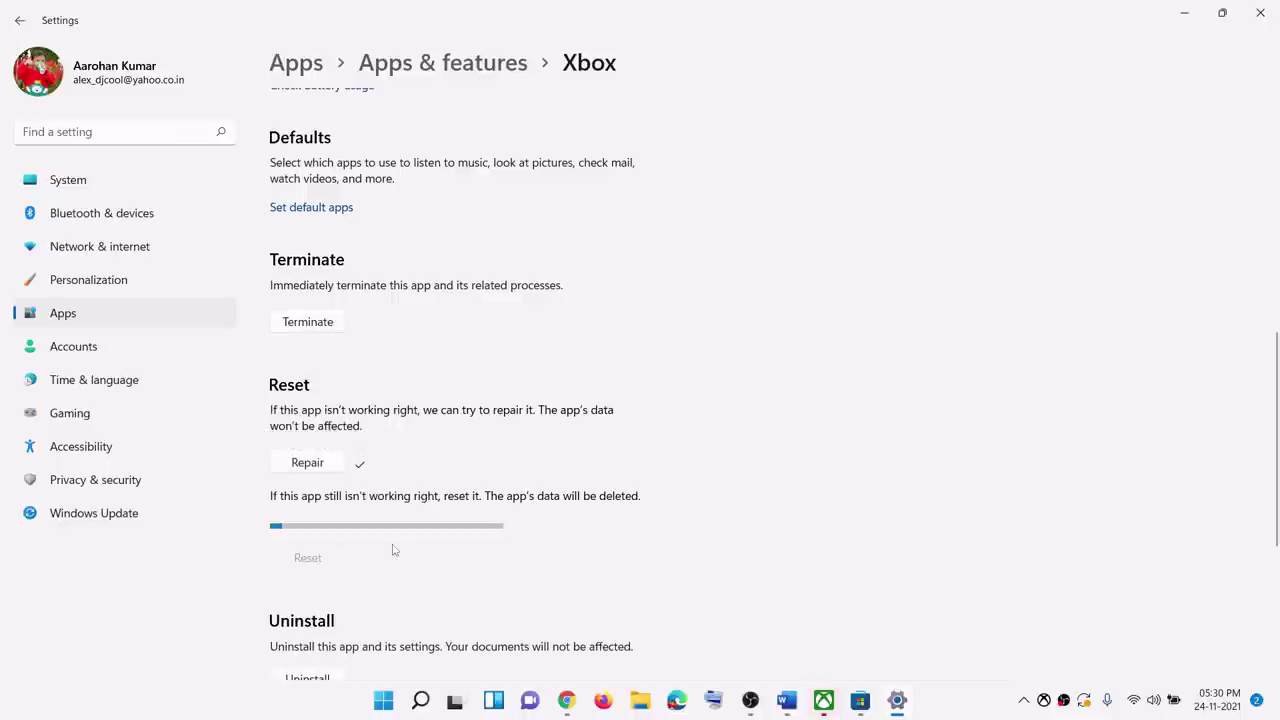
{"action": "mouse_move", "coordinate": [826, 702]}
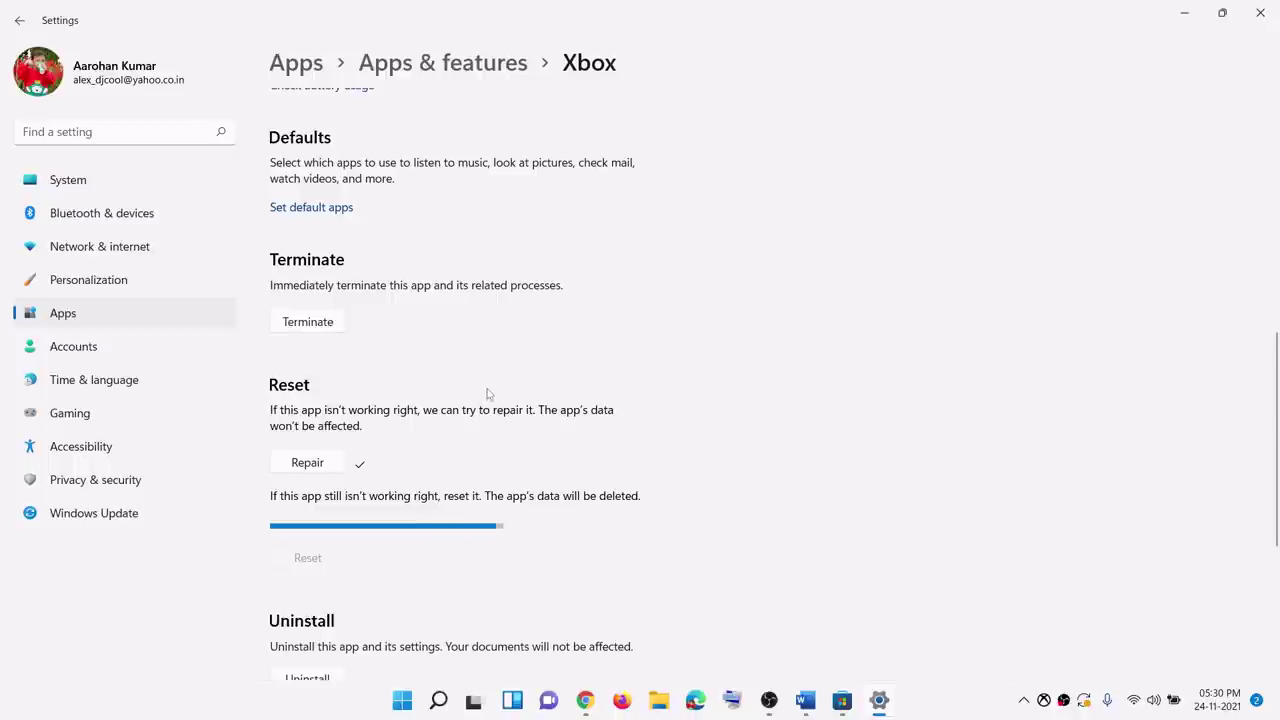
{"action": "scroll", "coordinate": [477, 162], "scroll_direction": "up", "scroll_amount": 1}
{"action": "left_click", "coordinate": [418, 75]}
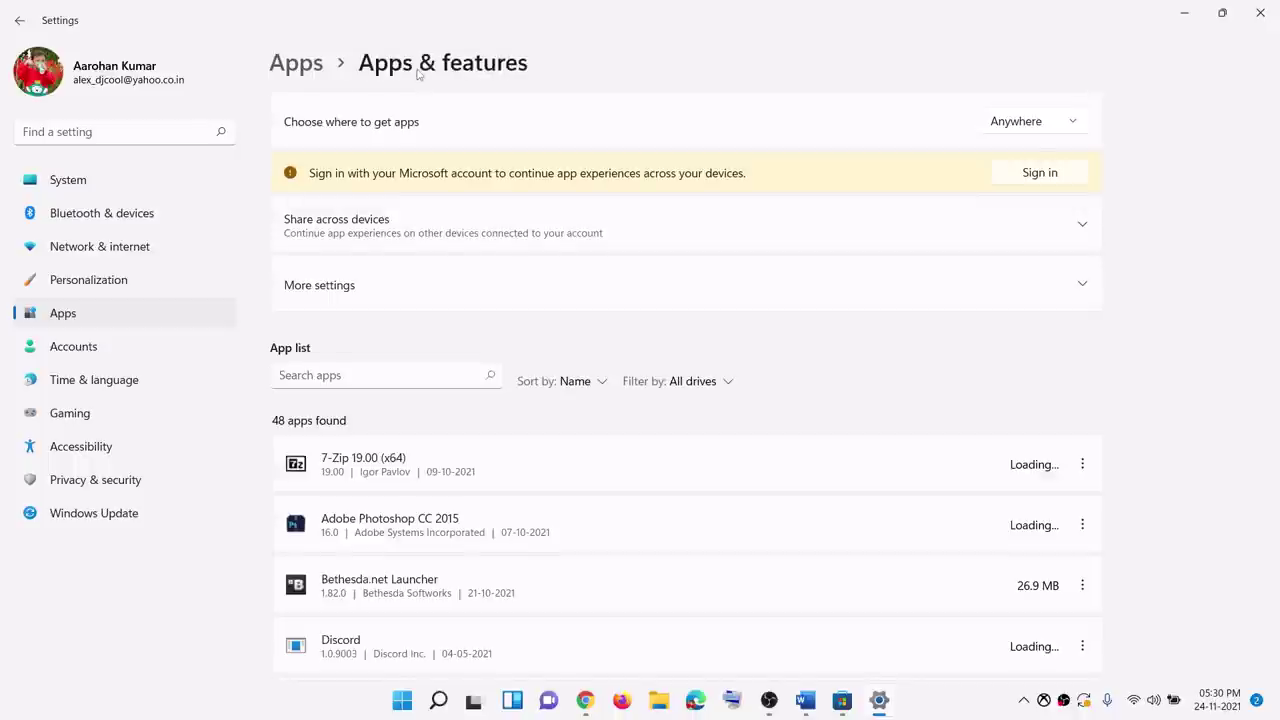
Search the apps for 'store' and bring up Microsoft Store's Advanced options
{"action": "left_click", "coordinate": [322, 376]}
{"action": "type", "text": "store"}
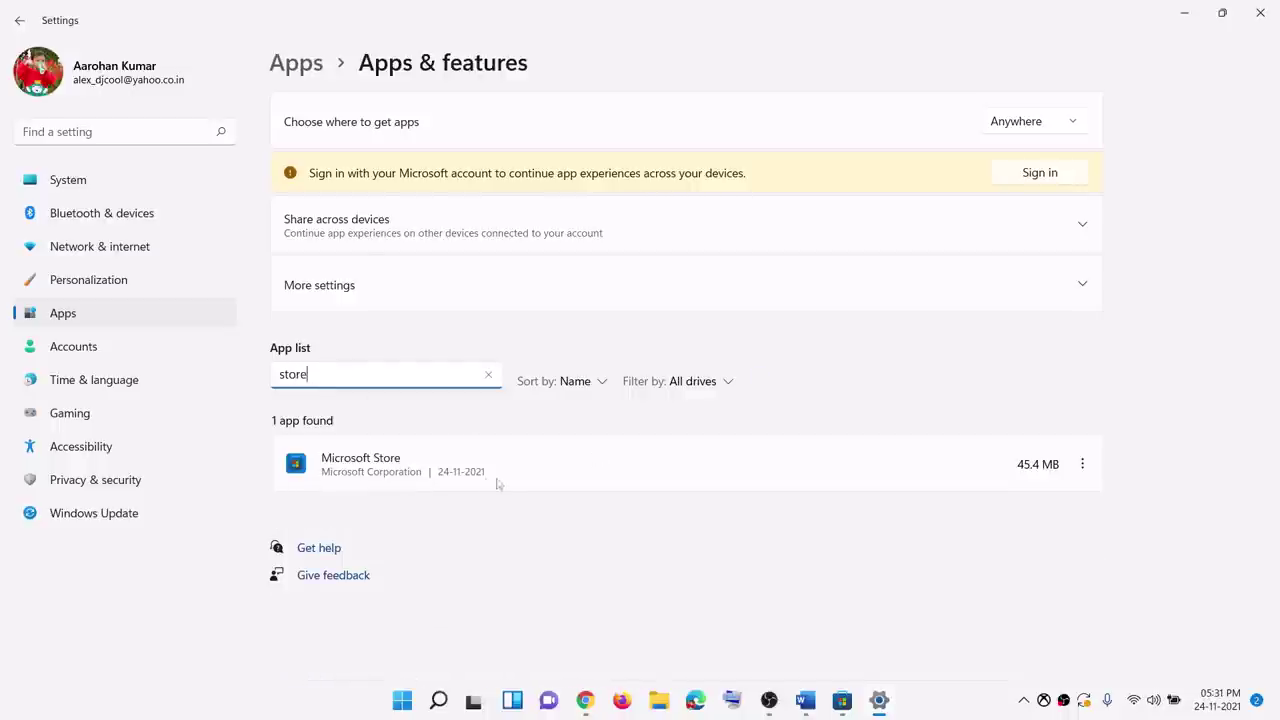
{"action": "left_click", "coordinate": [1082, 465]}
{"action": "key", "text": "Return"}
Repair Microsoft Store, then reset it and confirm deleting its data
{"action": "scroll", "coordinate": [420, 470], "scroll_direction": "down", "scroll_amount": 12}
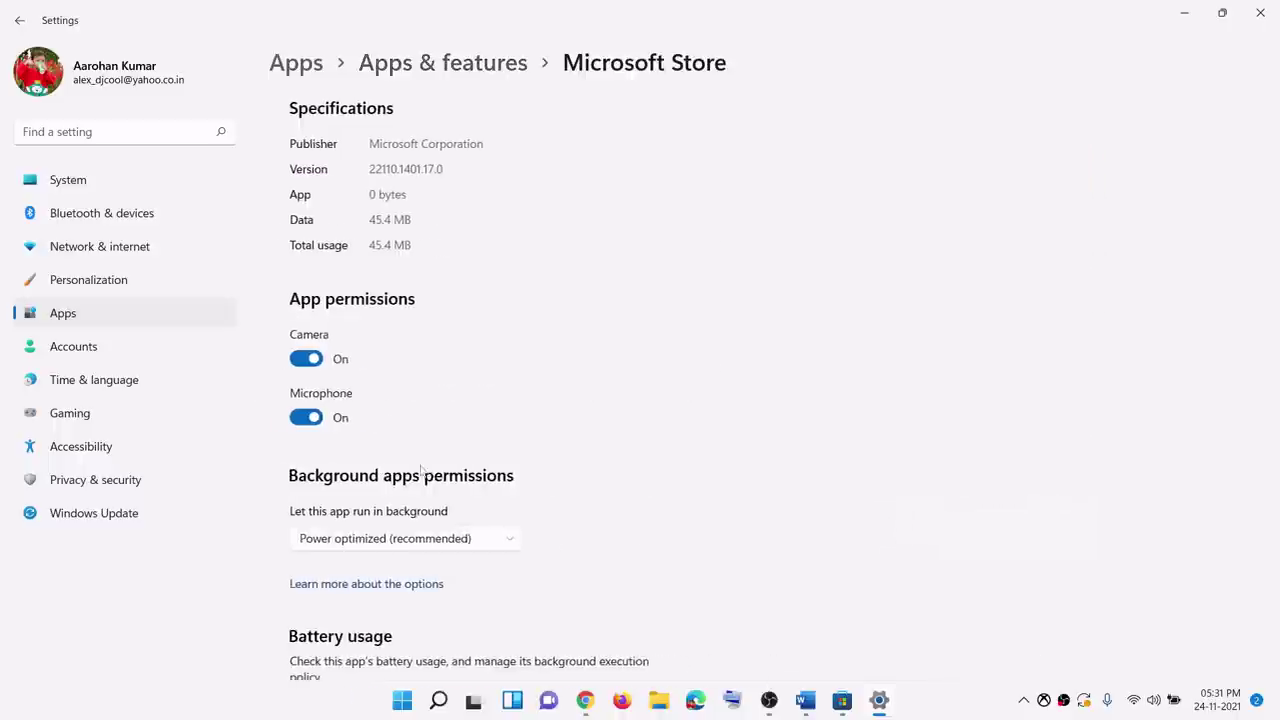
{"action": "left_click", "coordinate": [310, 481]}
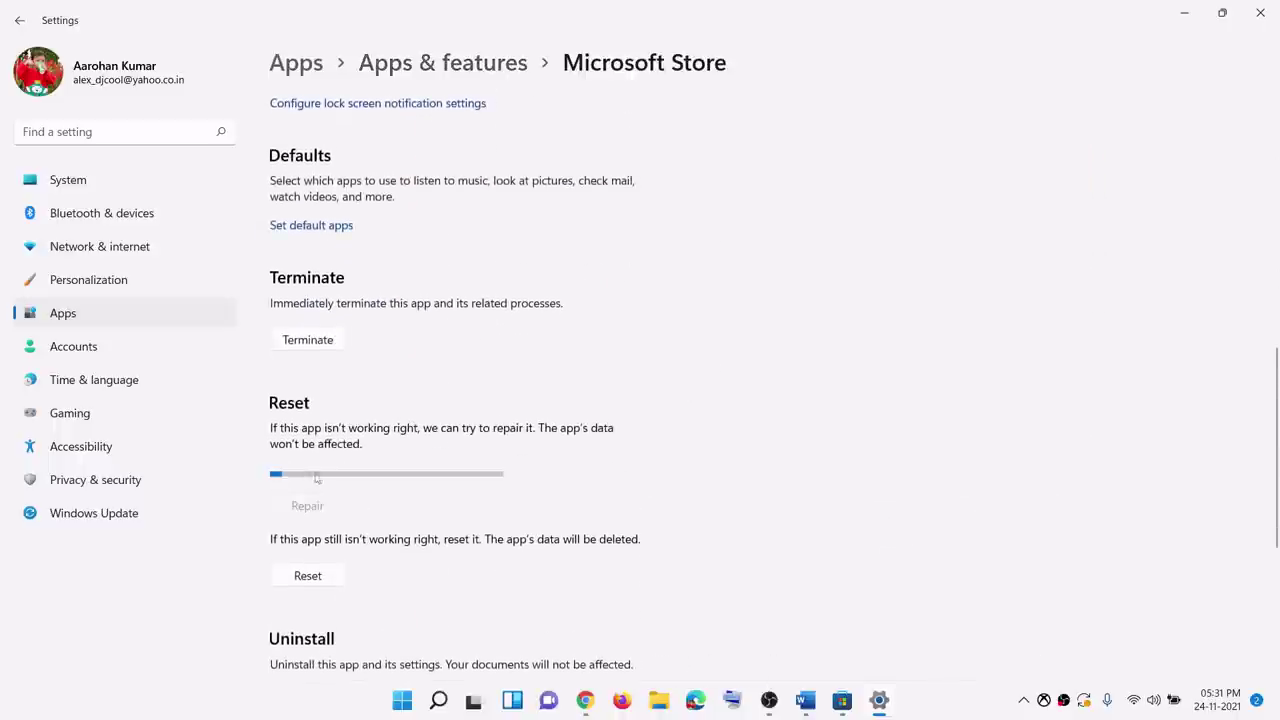
{"action": "left_click", "coordinate": [310, 552]}
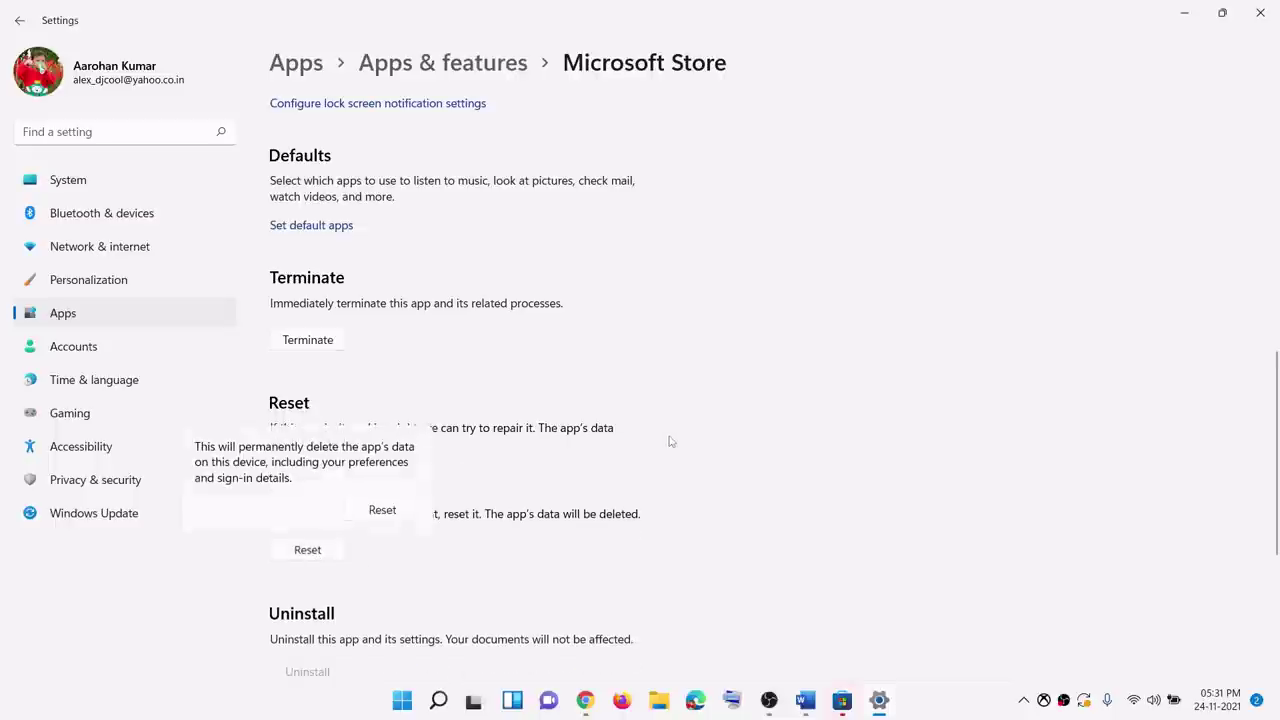
{"action": "left_click", "coordinate": [392, 509]}
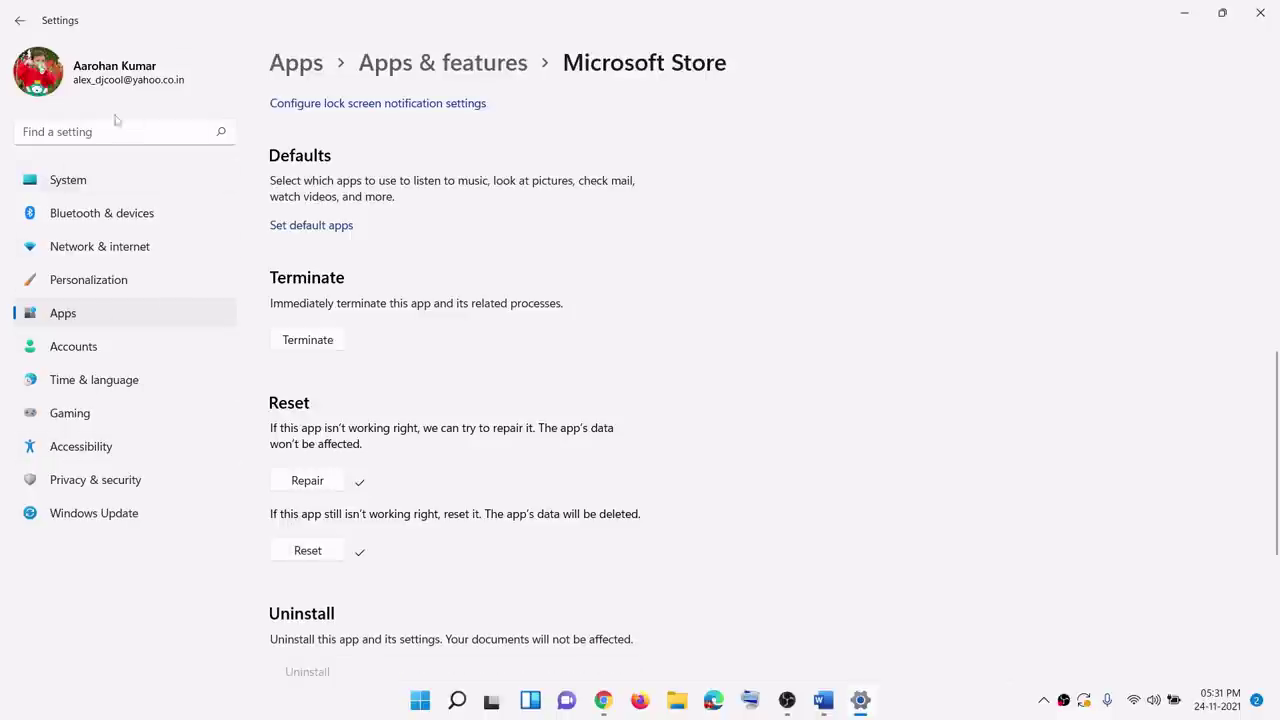
Go to System > Troubleshoot > Other troubleshooters, then minimise Settings to show the Word guide
{"action": "left_click", "coordinate": [418, 700]}
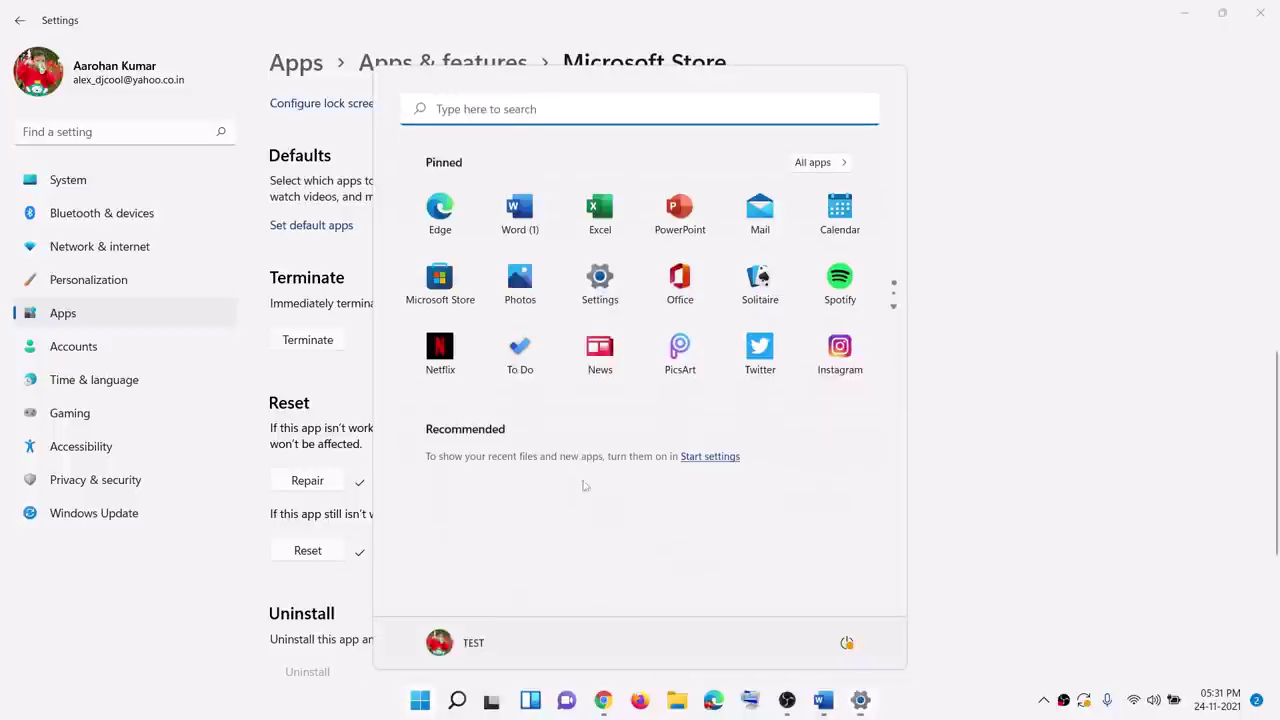
{"action": "left_click", "coordinate": [240, 14]}
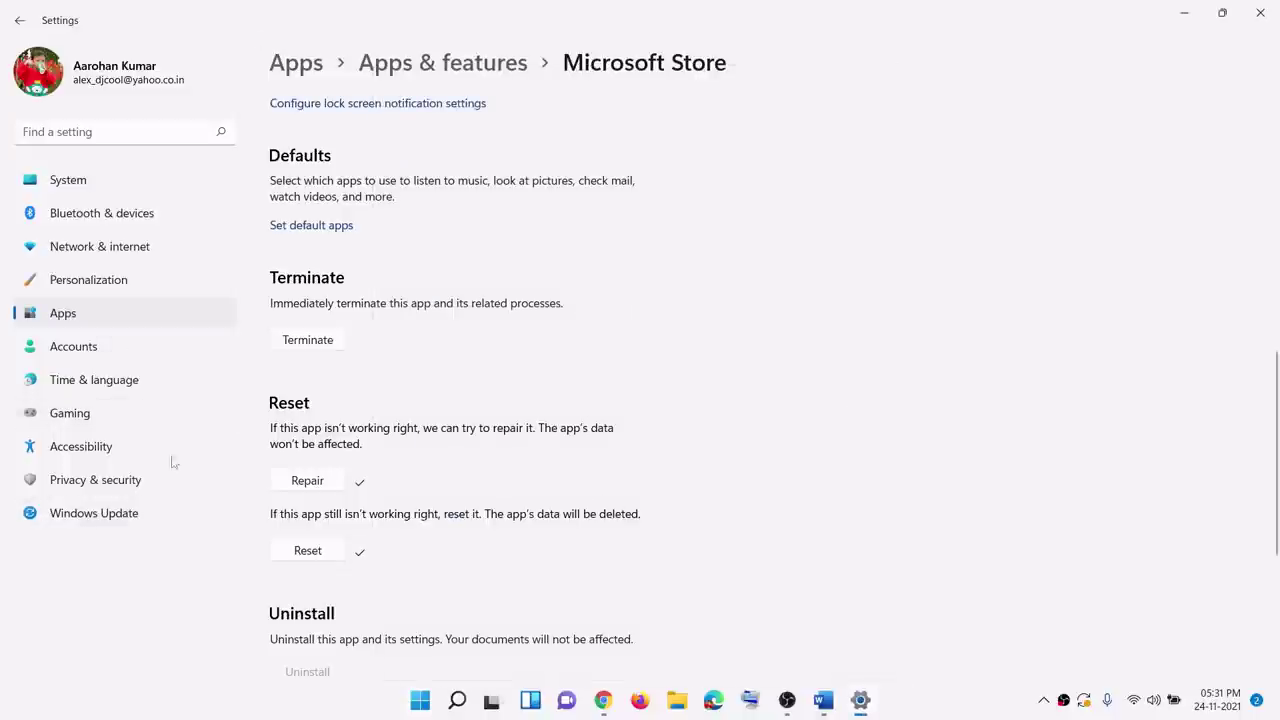
{"action": "left_click", "coordinate": [68, 180]}
{"action": "scroll", "coordinate": [466, 400], "scroll_direction": "down", "scroll_amount": 3}
{"action": "left_click", "coordinate": [368, 490]}
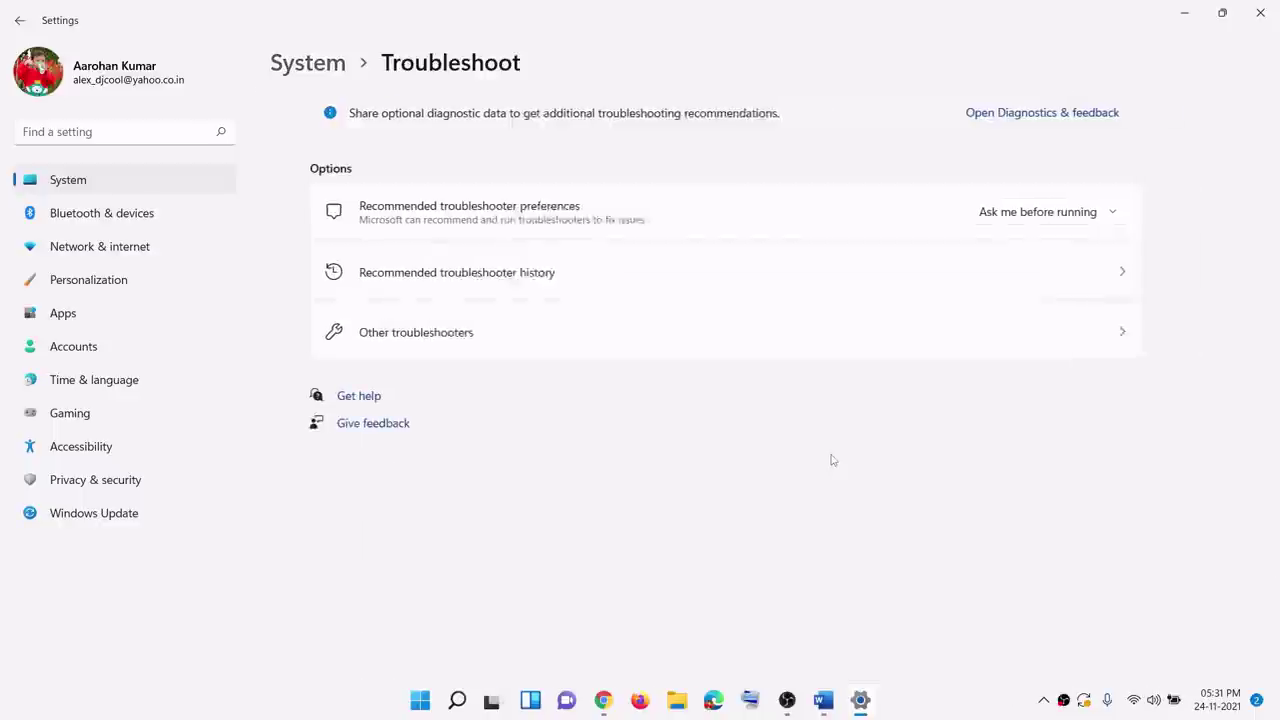
{"action": "left_click", "coordinate": [366, 346]}
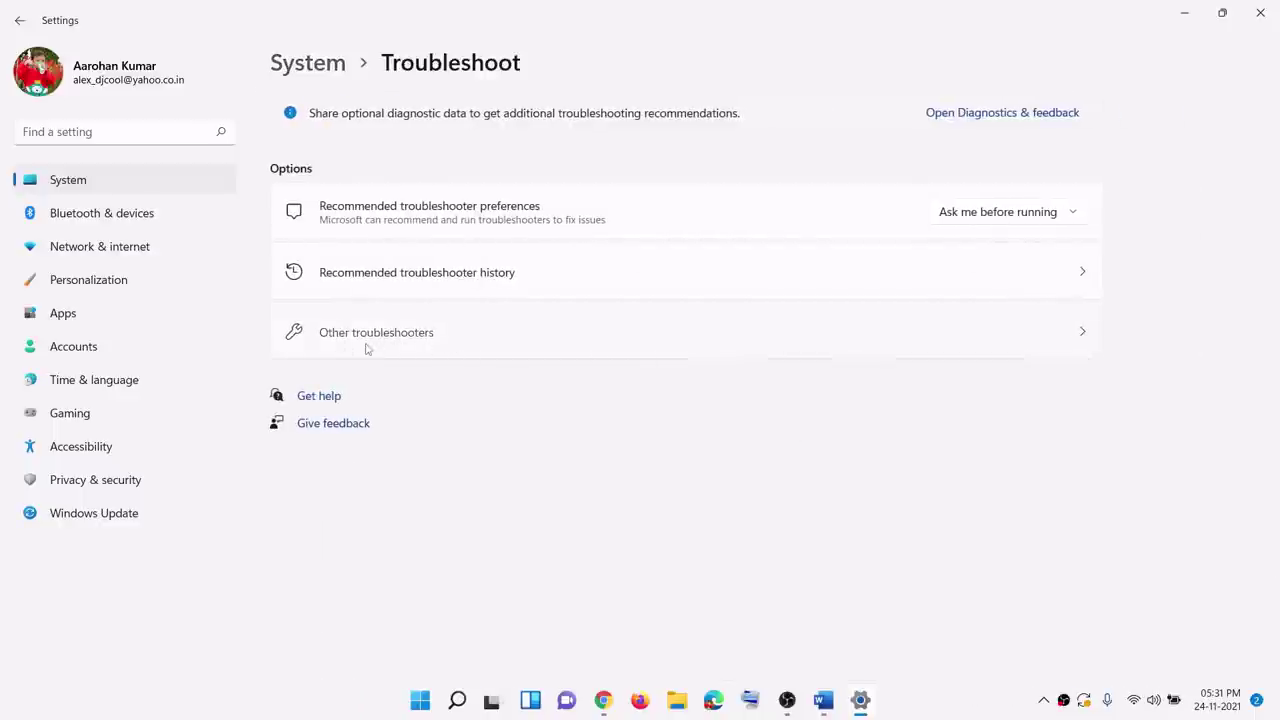
{"action": "scroll", "coordinate": [514, 423], "scroll_direction": "down", "scroll_amount": 8}
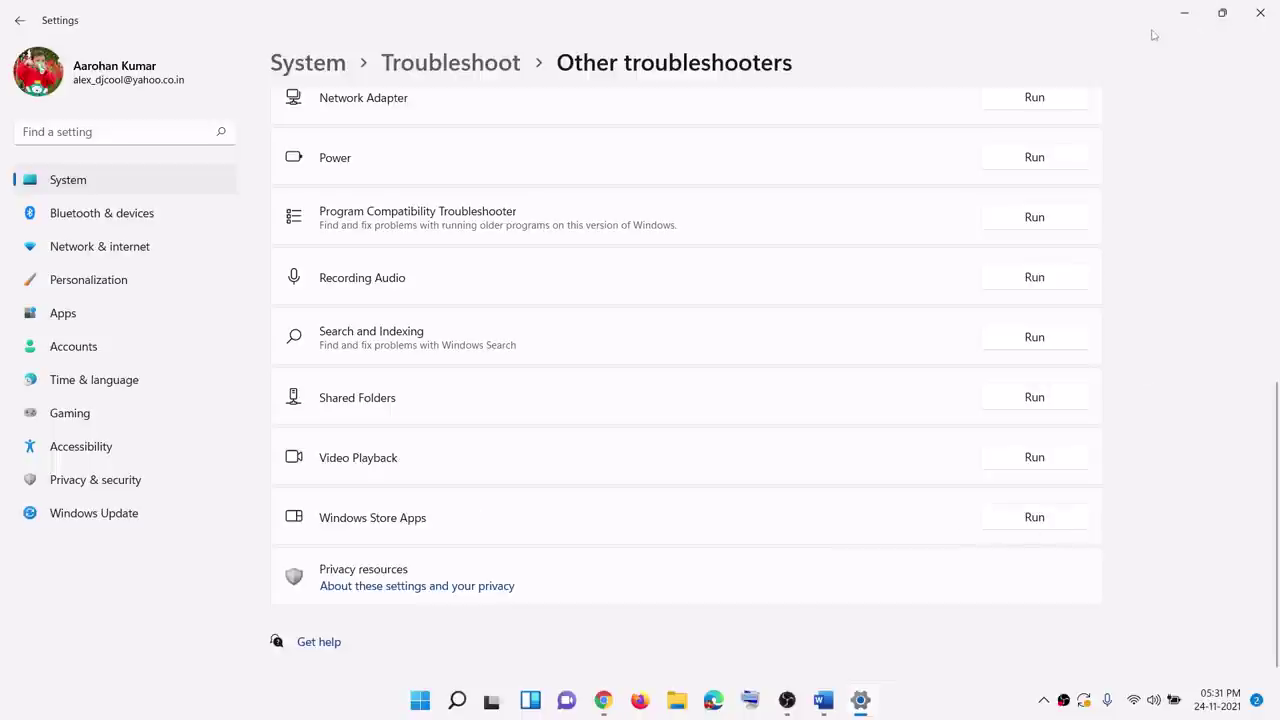
{"action": "left_click", "coordinate": [1183, 20]}
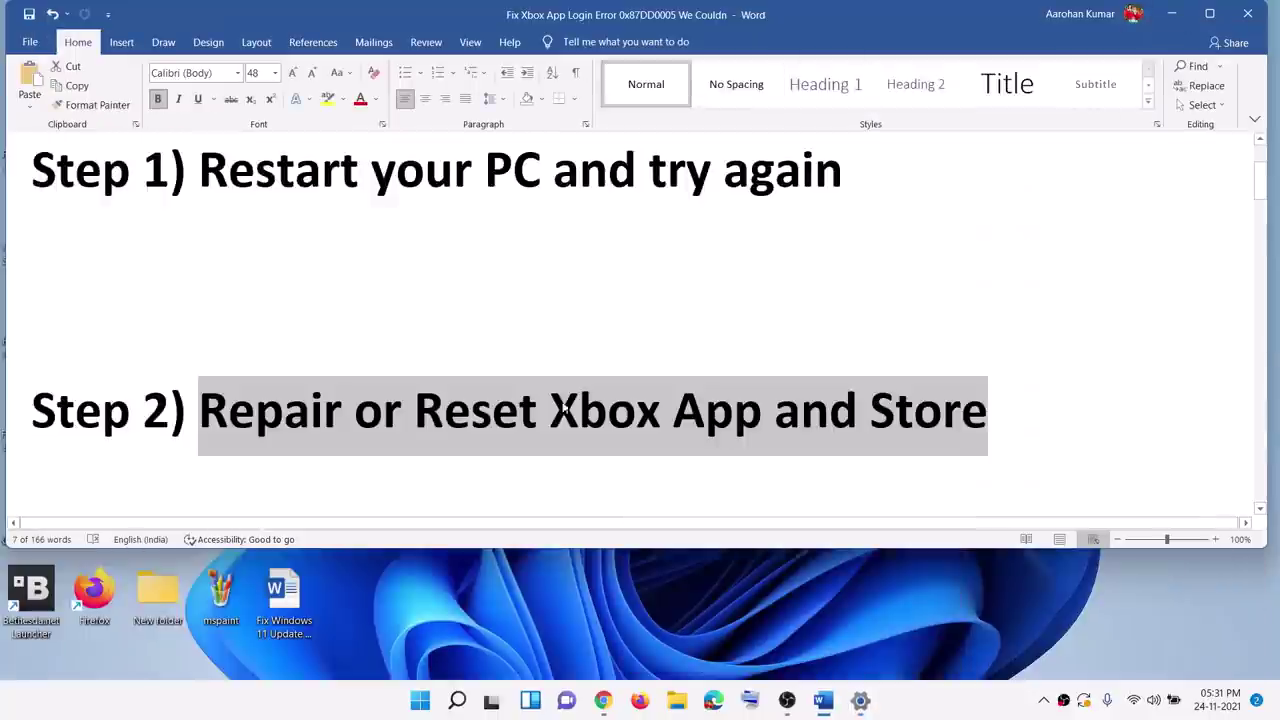
Highlight Step 3's parts in turn: Close Xbox App, open Microsoft Store, and Xbox
{"action": "scroll", "coordinate": [304, 390], "scroll_direction": "down", "scroll_amount": 5}
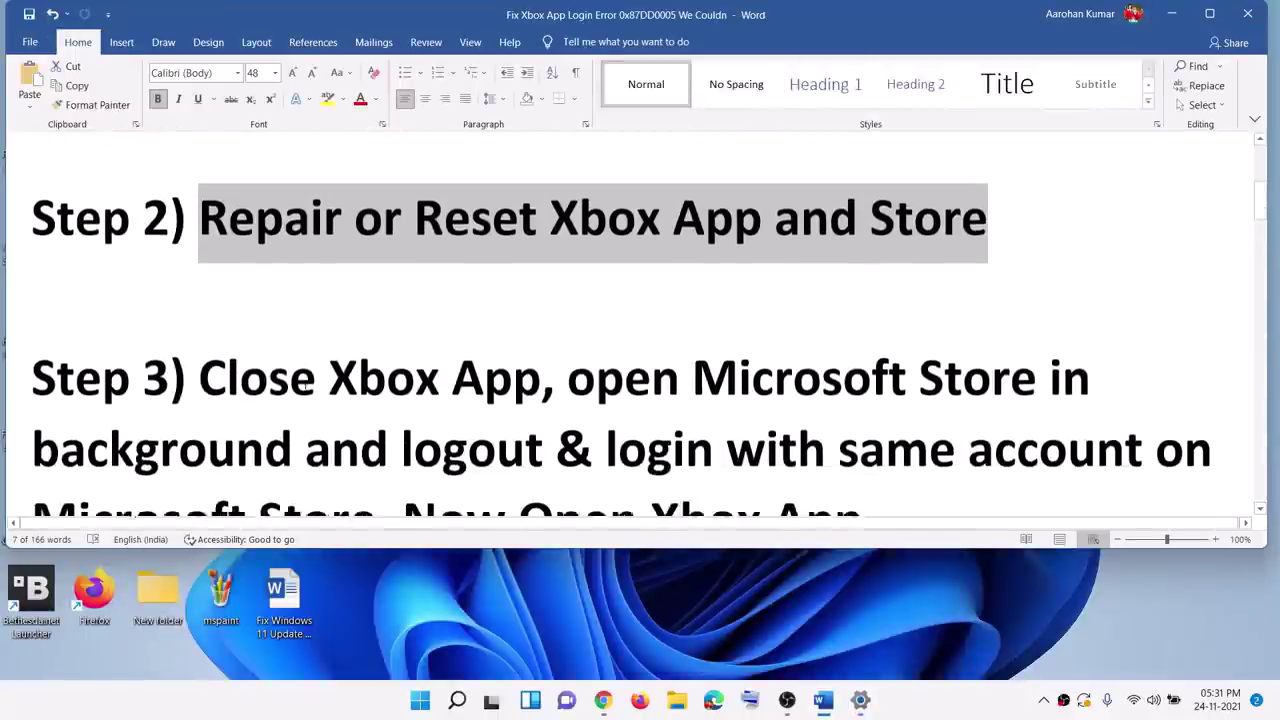
{"action": "scroll", "coordinate": [300, 370], "scroll_direction": "up", "scroll_amount": 1}
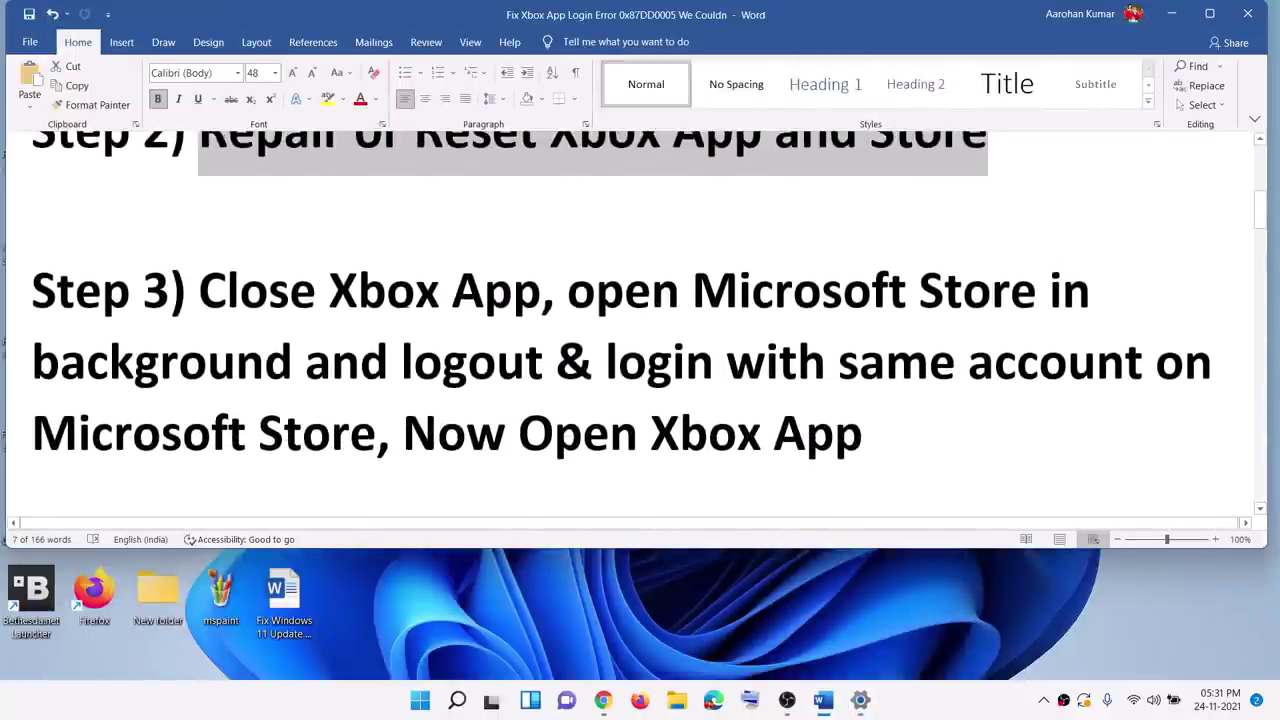
{"action": "left_click_drag", "start_coordinate": [274, 311], "coordinate": [543, 295]}
{"action": "left_click", "coordinate": [594, 290]}
{"action": "left_click_drag", "start_coordinate": [1049, 292], "coordinate": [626, 296]}
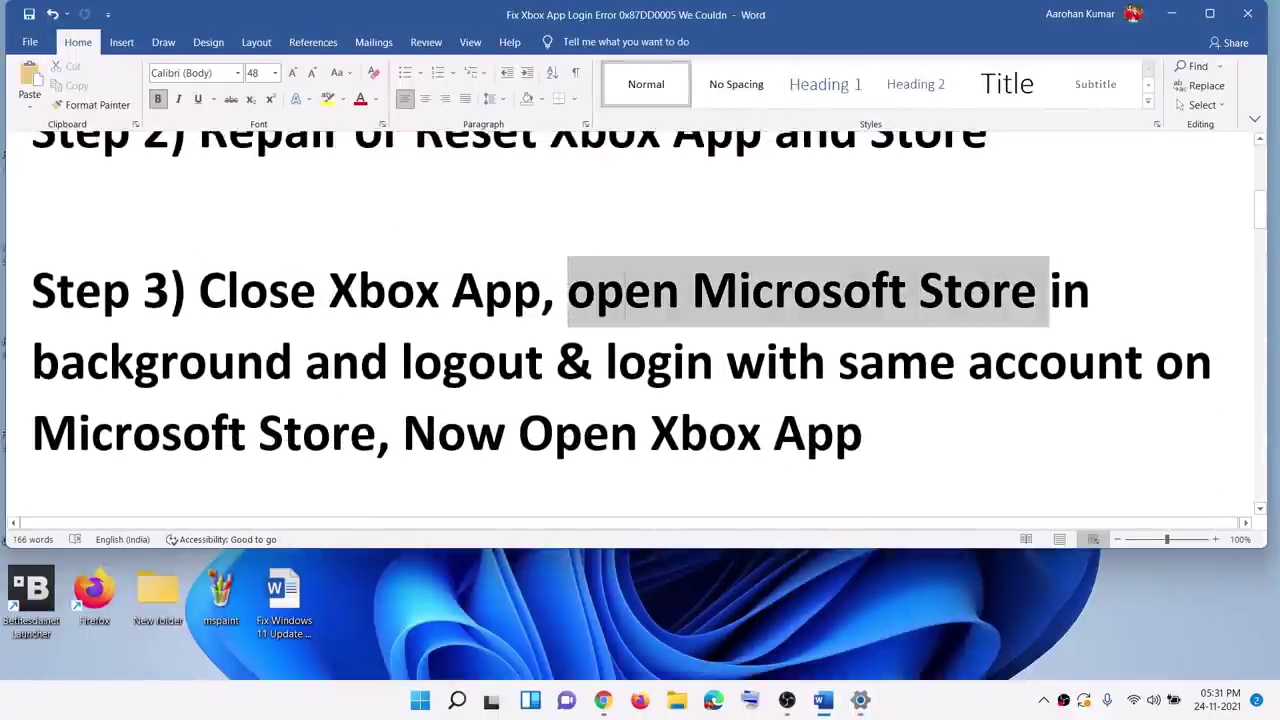
{"action": "left_click", "coordinate": [415, 295]}
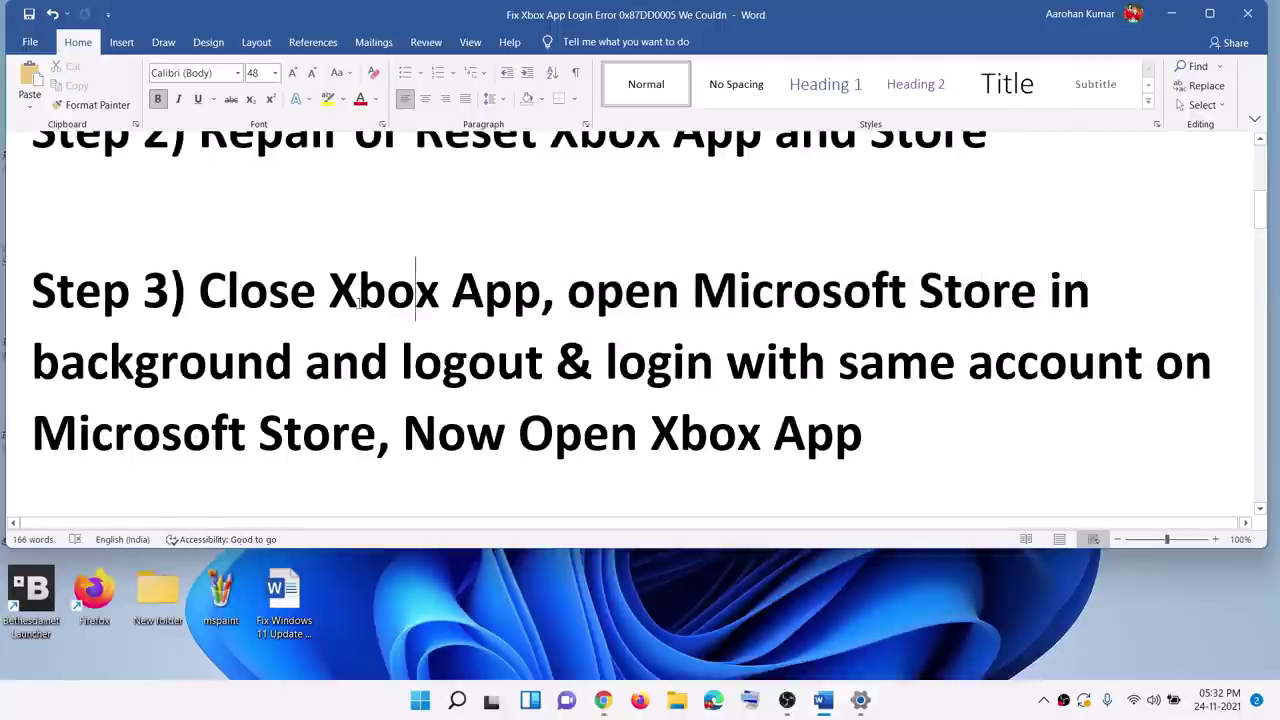
{"action": "left_click_drag", "start_coordinate": [330, 295], "coordinate": [484, 295]}
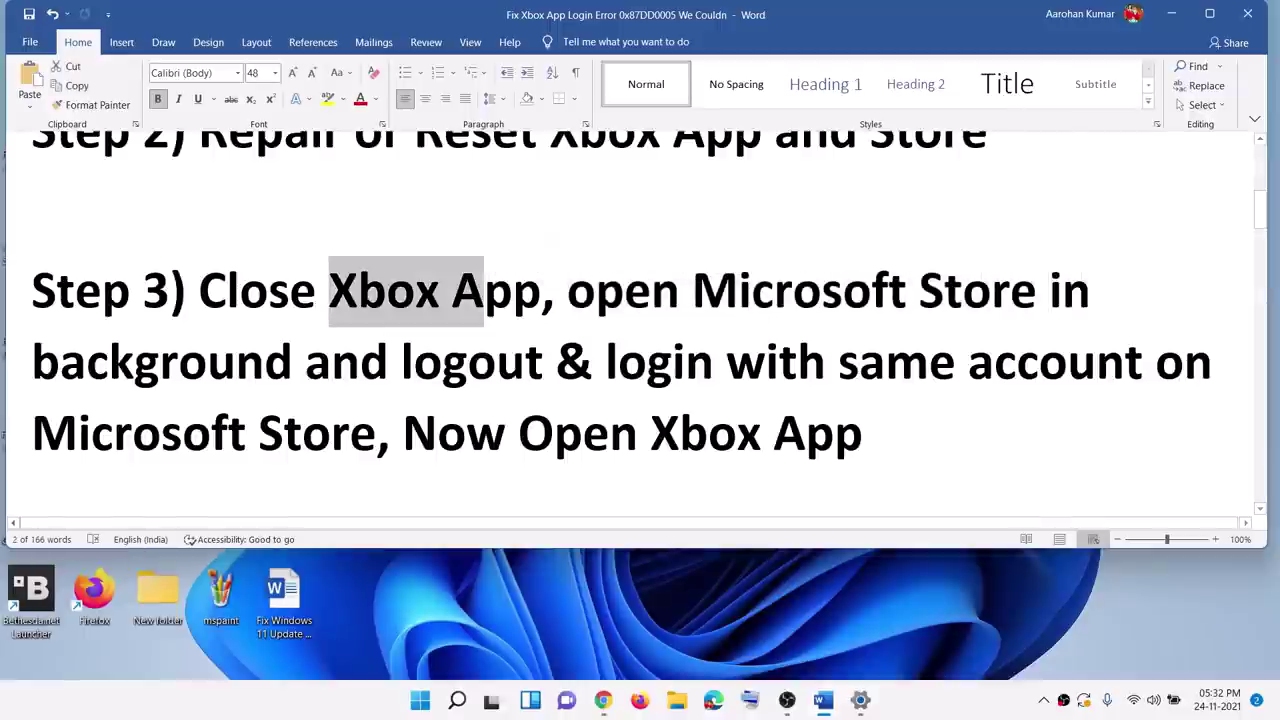
Launch Microsoft Store from a Windows search for 'stor' and maximise its window
{"action": "left_click", "coordinate": [418, 701]}
{"action": "type", "text": "st"}
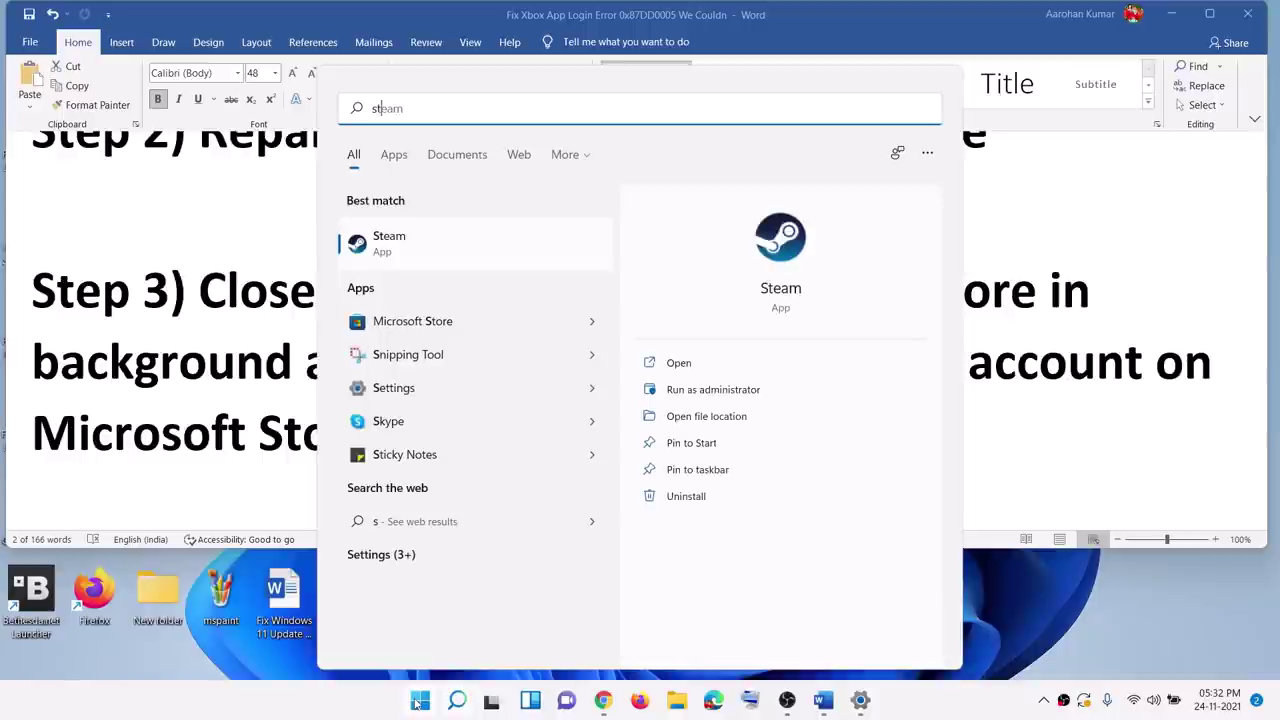
{"action": "type", "text": "ore"}
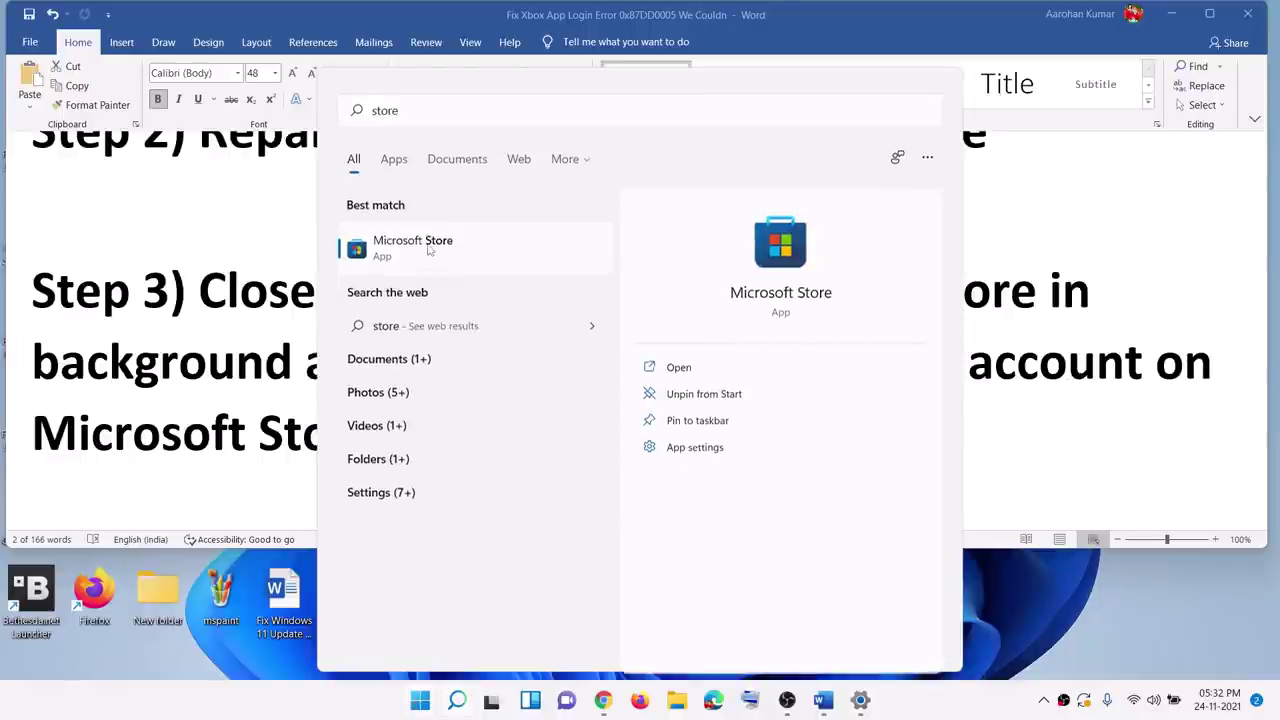
{"action": "left_click", "coordinate": [429, 248]}
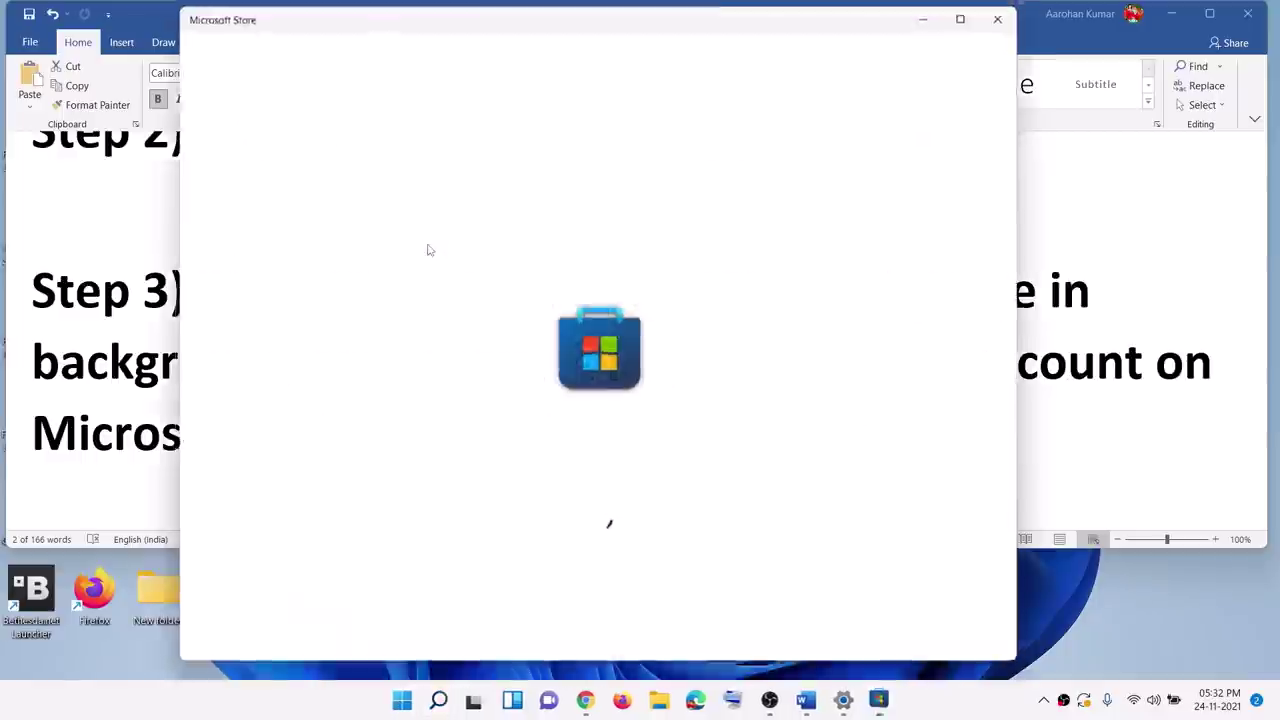
{"action": "left_click", "coordinate": [968, 14]}
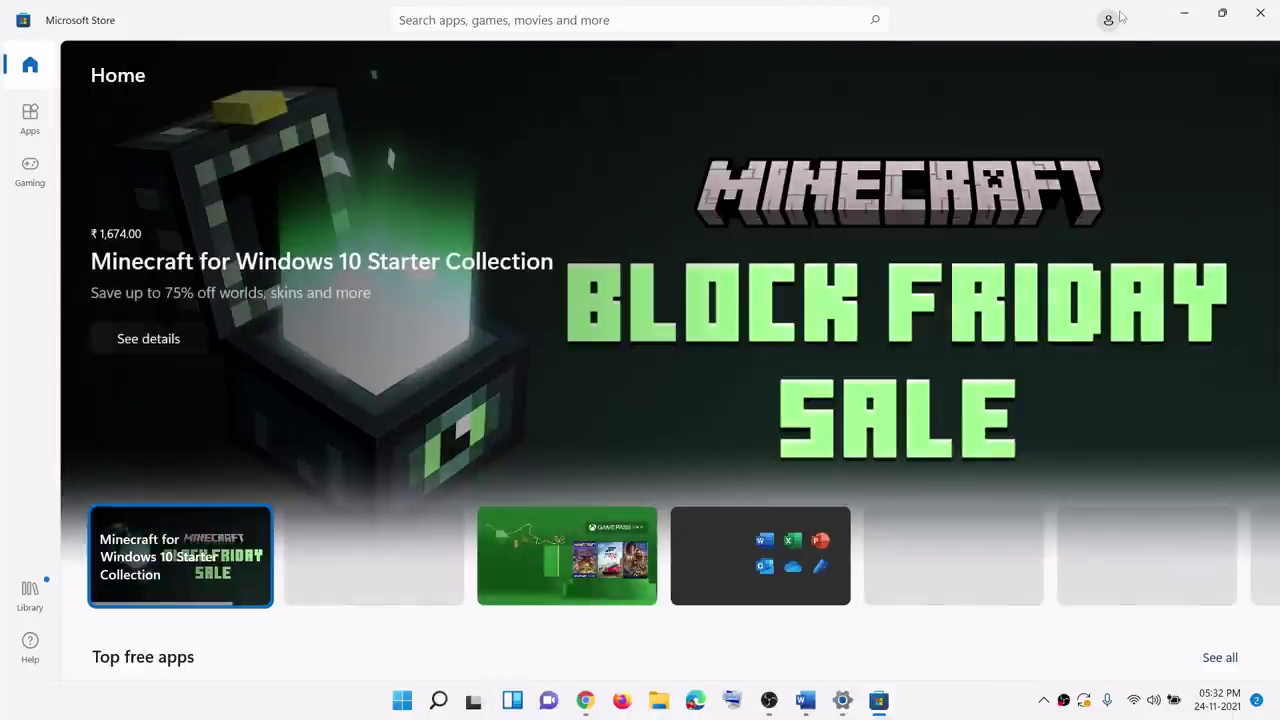
Sign out of the Store, sign back in with the same account, and enter the account PIN
{"action": "left_click", "coordinate": [1108, 21]}
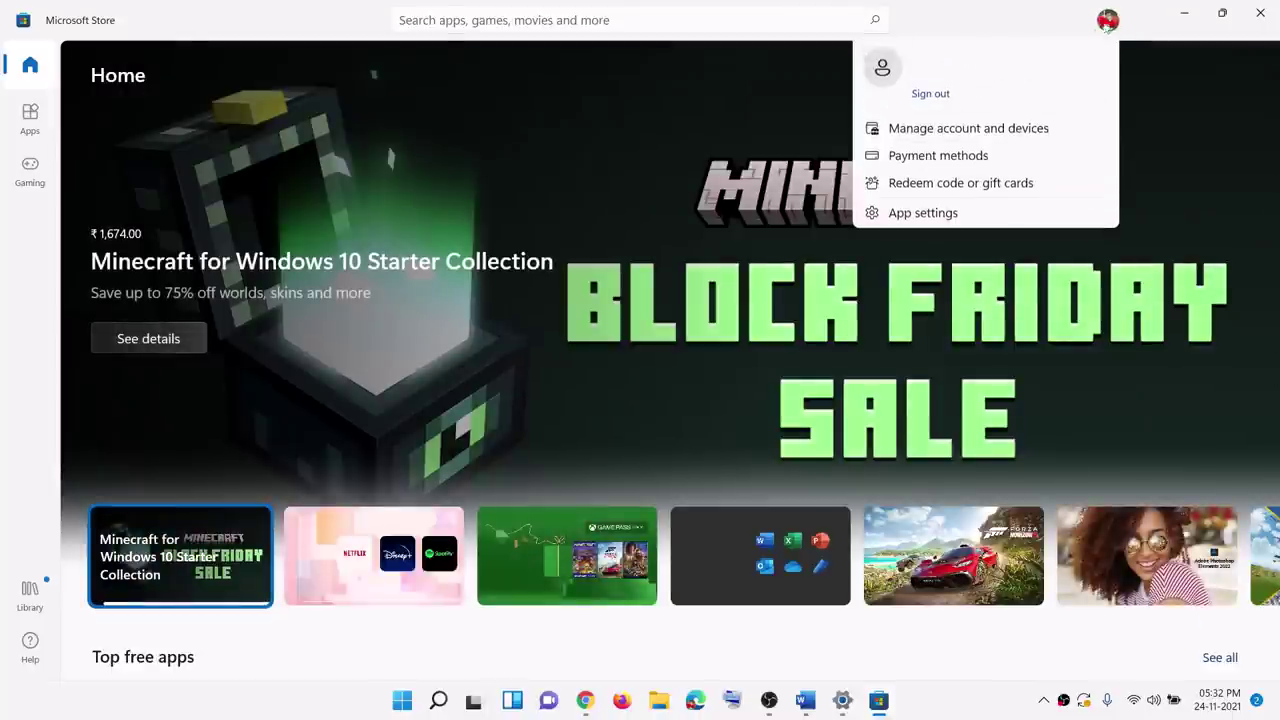
{"action": "left_click", "coordinate": [936, 100]}
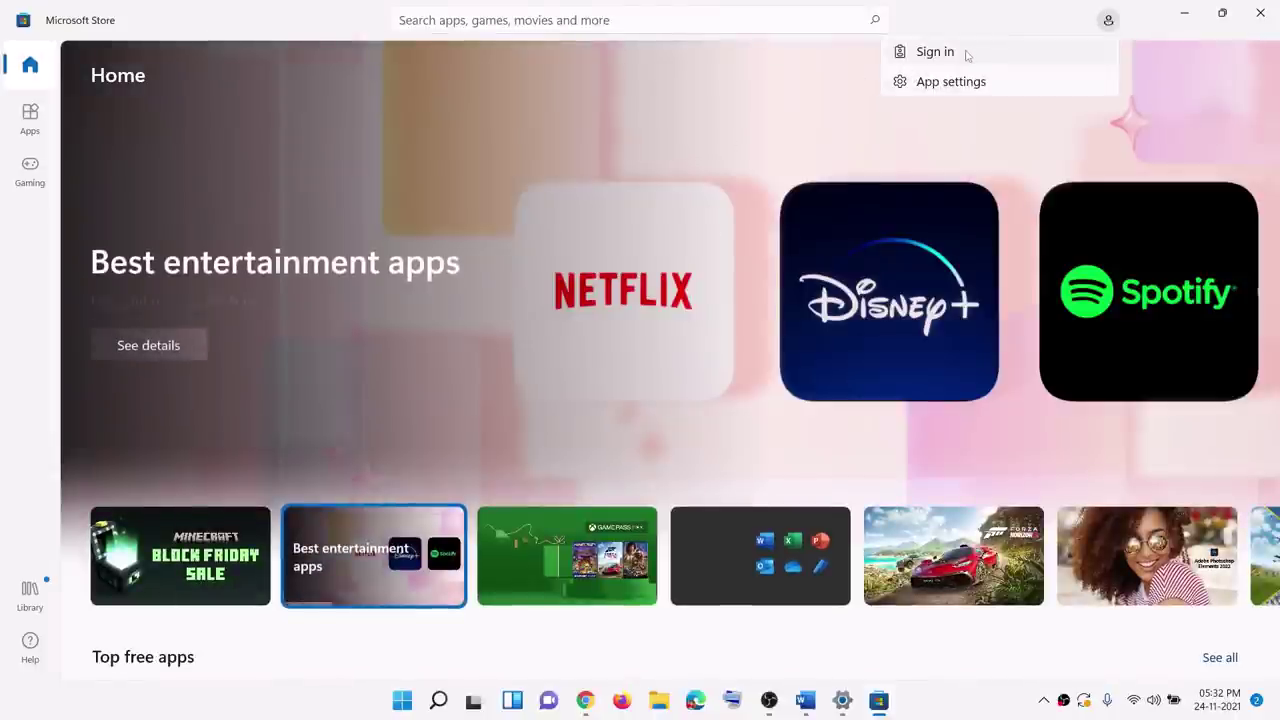
{"action": "left_click", "coordinate": [729, 81]}
{"action": "left_click", "coordinate": [636, 247]}
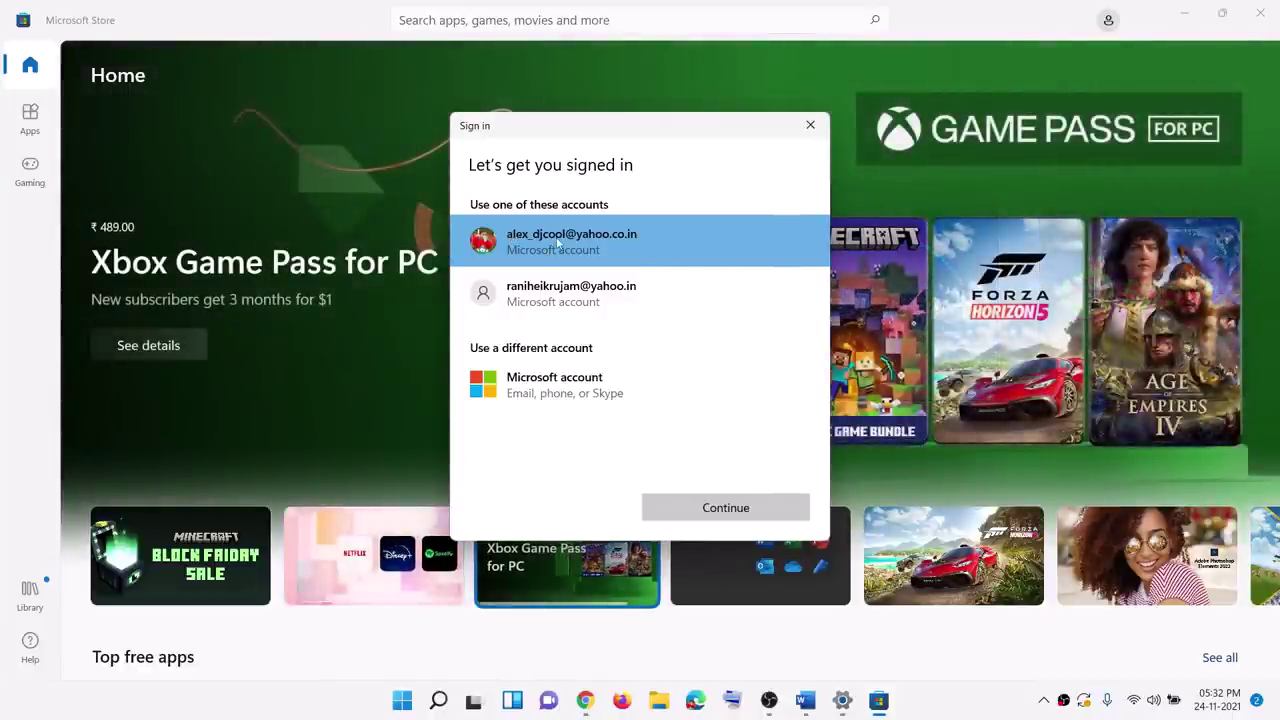
{"action": "left_click", "coordinate": [725, 507]}
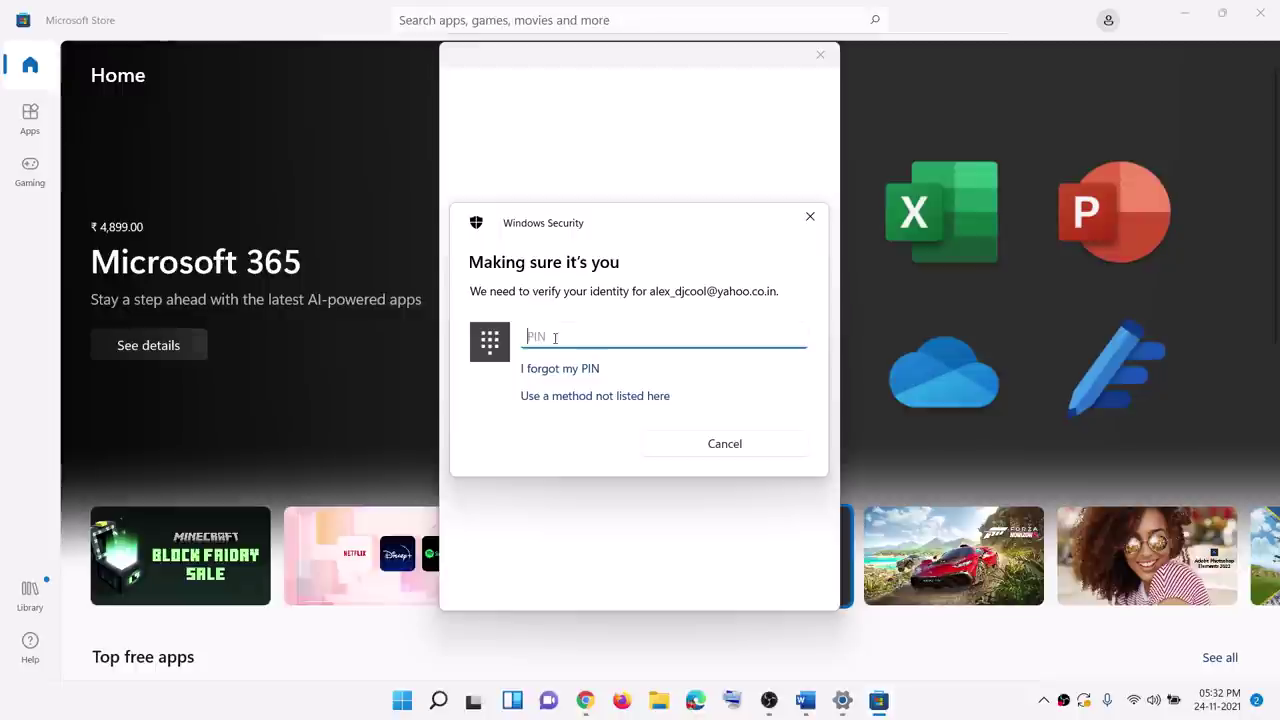
{"action": "type", "text": "••••"}
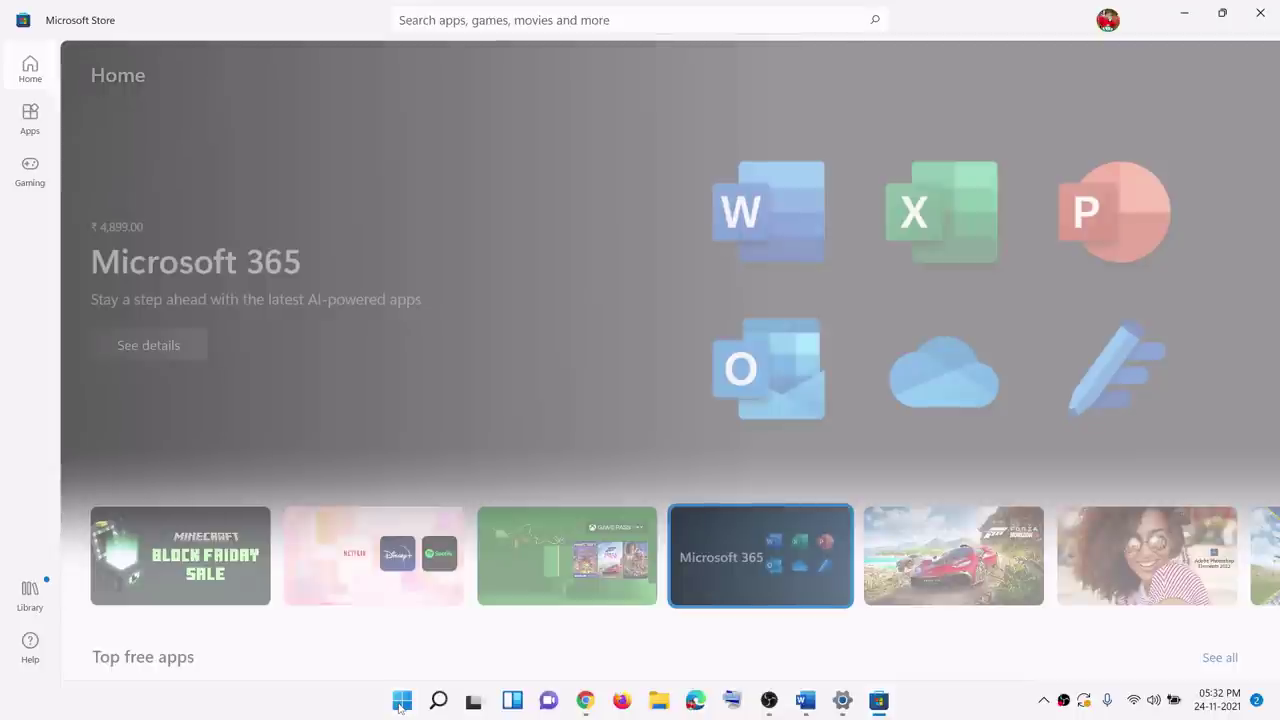
Start a Windows search for 'x', then close the search panel
{"action": "left_click", "coordinate": [400, 705]}
{"action": "type", "text": "xb"}
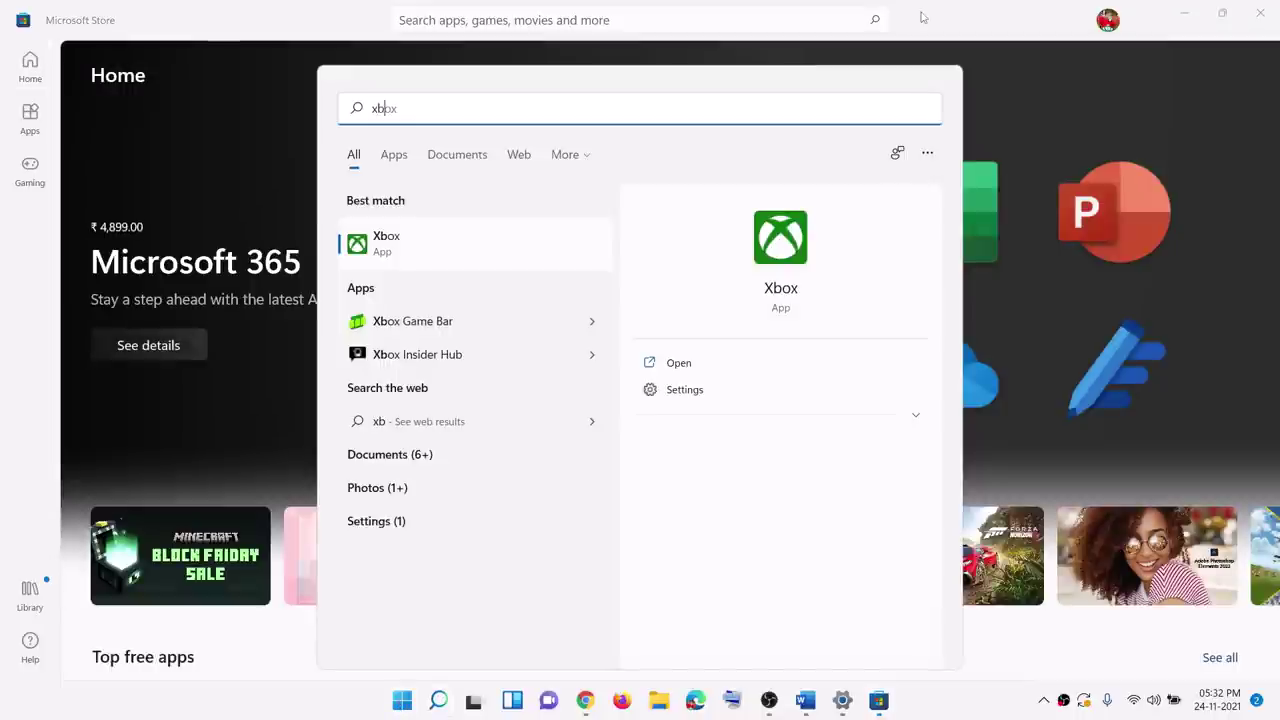
{"action": "left_click", "coordinate": [400, 705]}
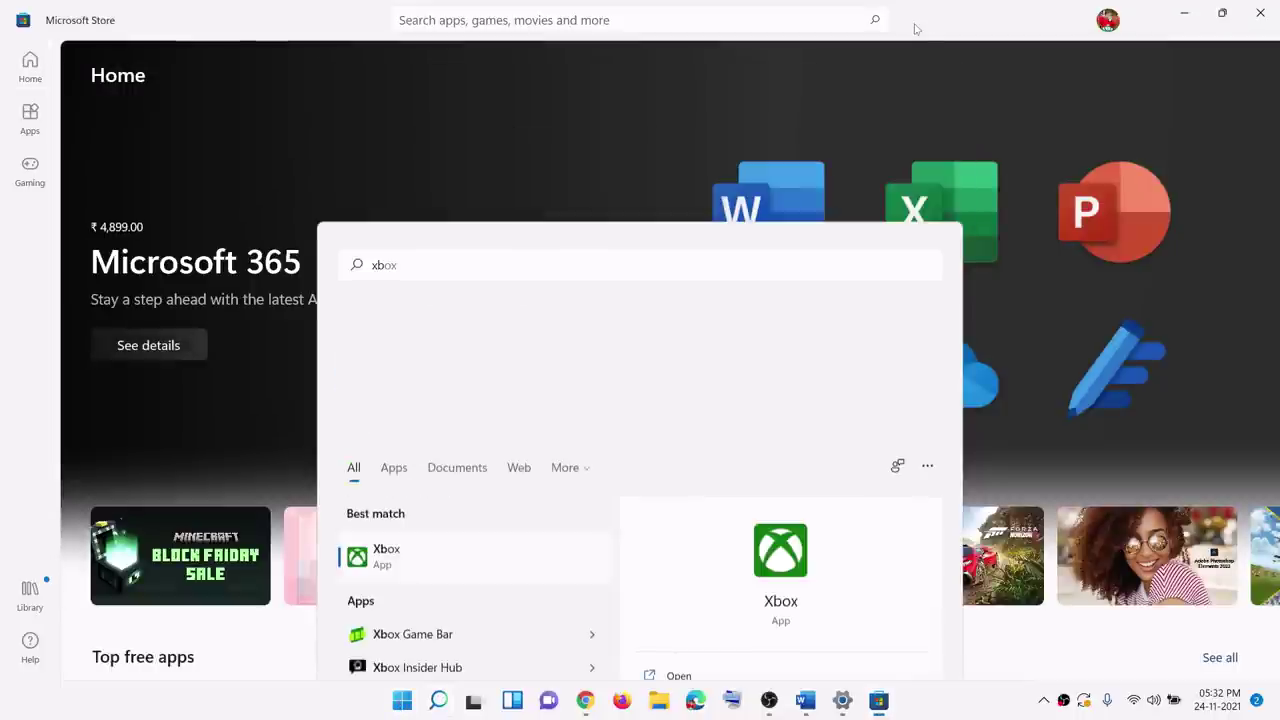
In Word, highlight Step 4 on date, time, time zone and region, then minimise Word
{"action": "left_click", "coordinate": [805, 700]}
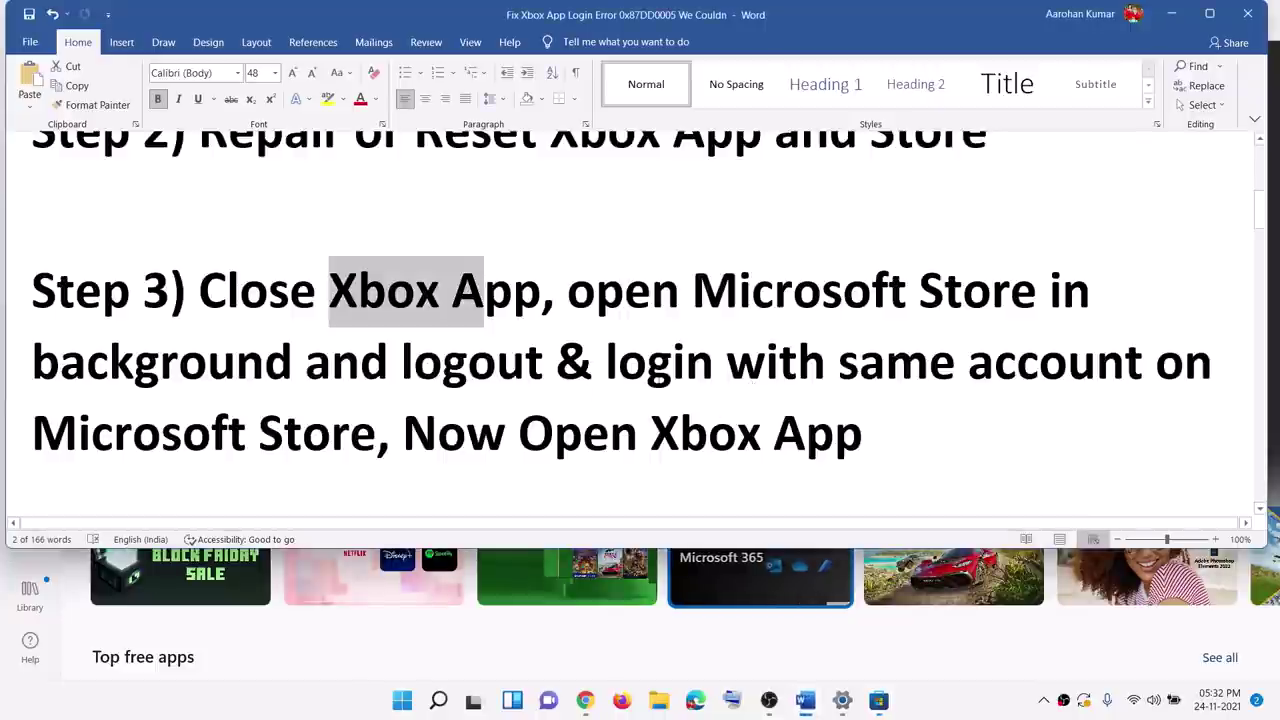
{"action": "left_click_drag", "start_coordinate": [32, 433], "coordinate": [762, 433]}
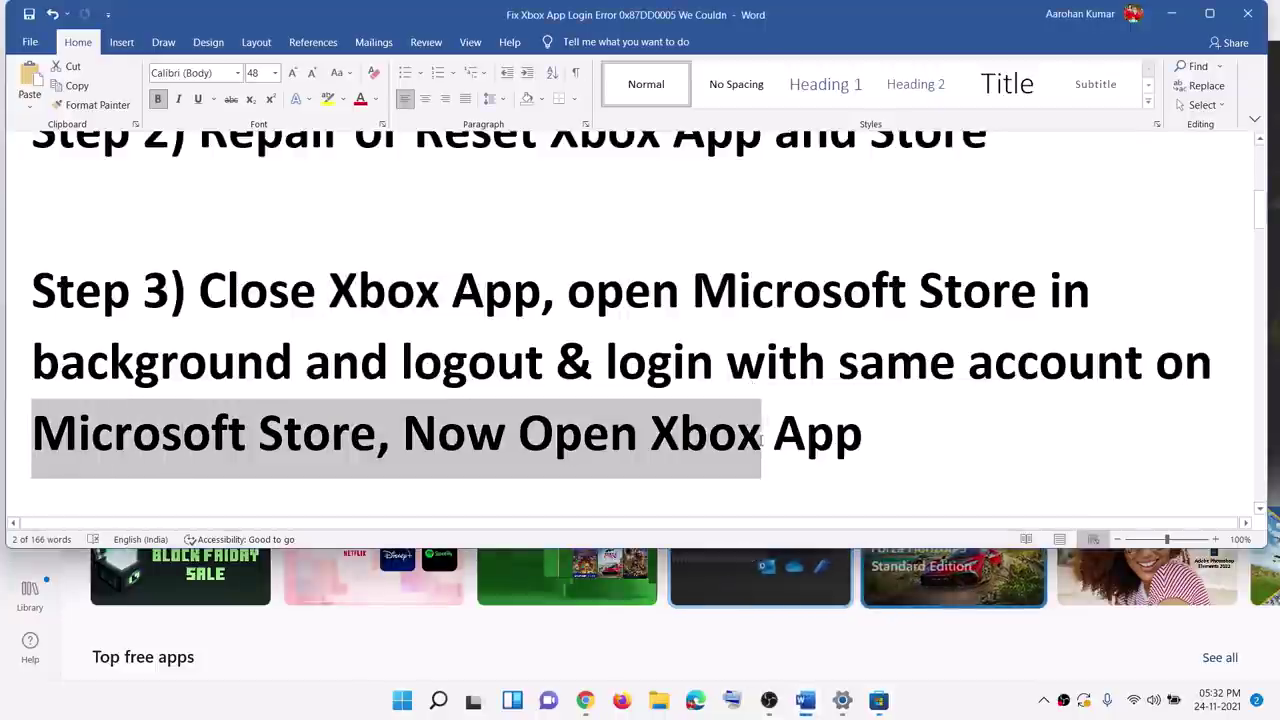
{"action": "scroll", "coordinate": [284, 370], "scroll_direction": "down", "scroll_amount": 5}
{"action": "left_click_drag", "start_coordinate": [199, 353], "coordinate": [528, 428]}
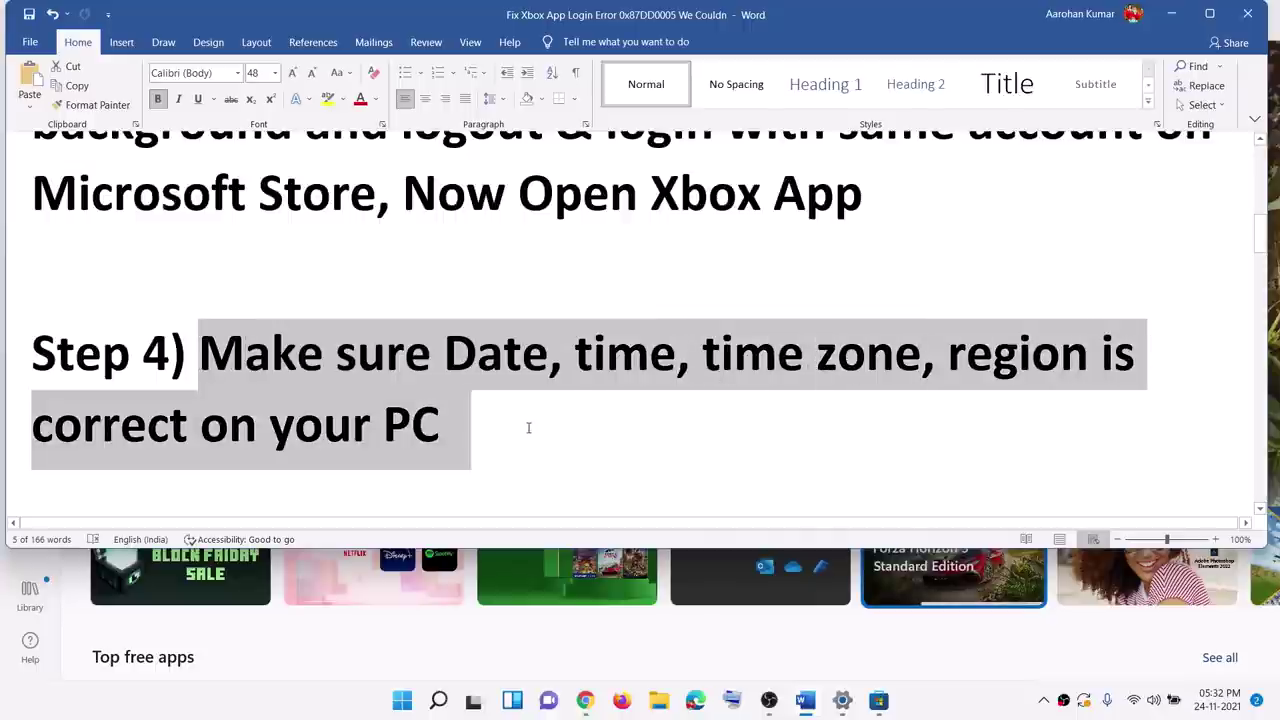
{"action": "left_click", "coordinate": [1171, 14]}
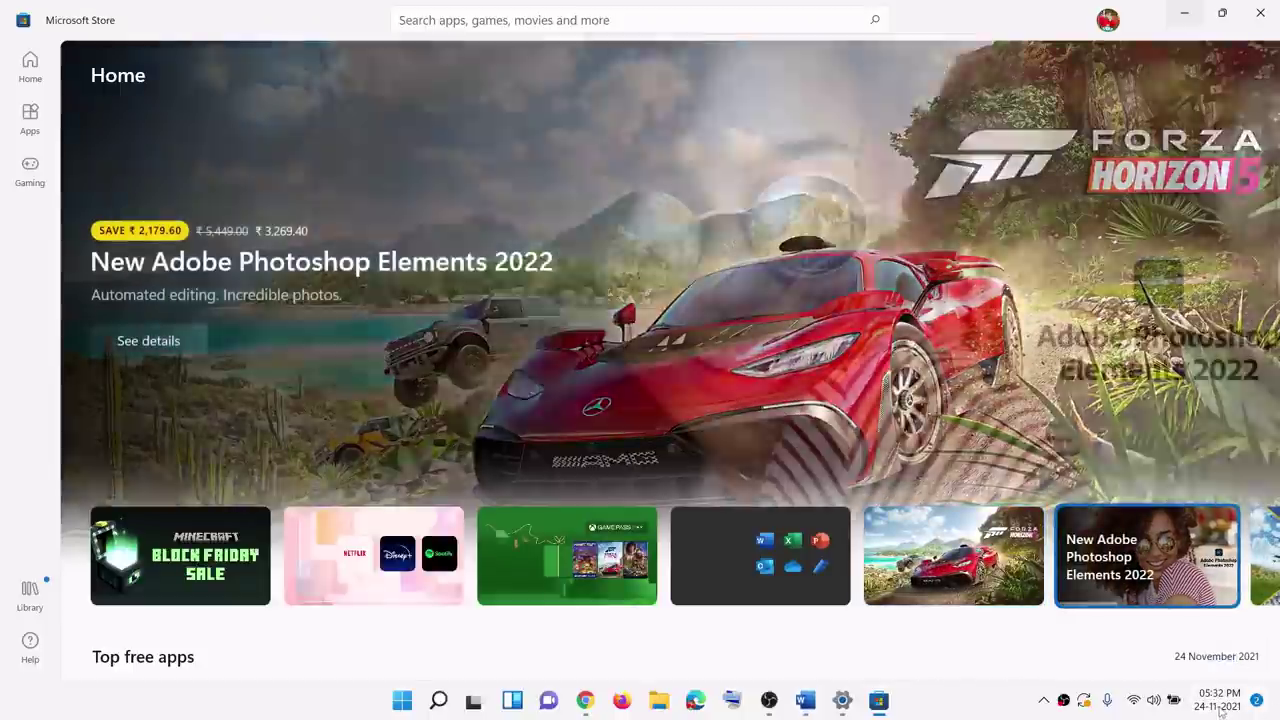
From the taskbar clock's date settings, verify the UTC+05:30 Kolkata time zone and sync the clock
{"action": "right_click", "coordinate": [1219, 707]}
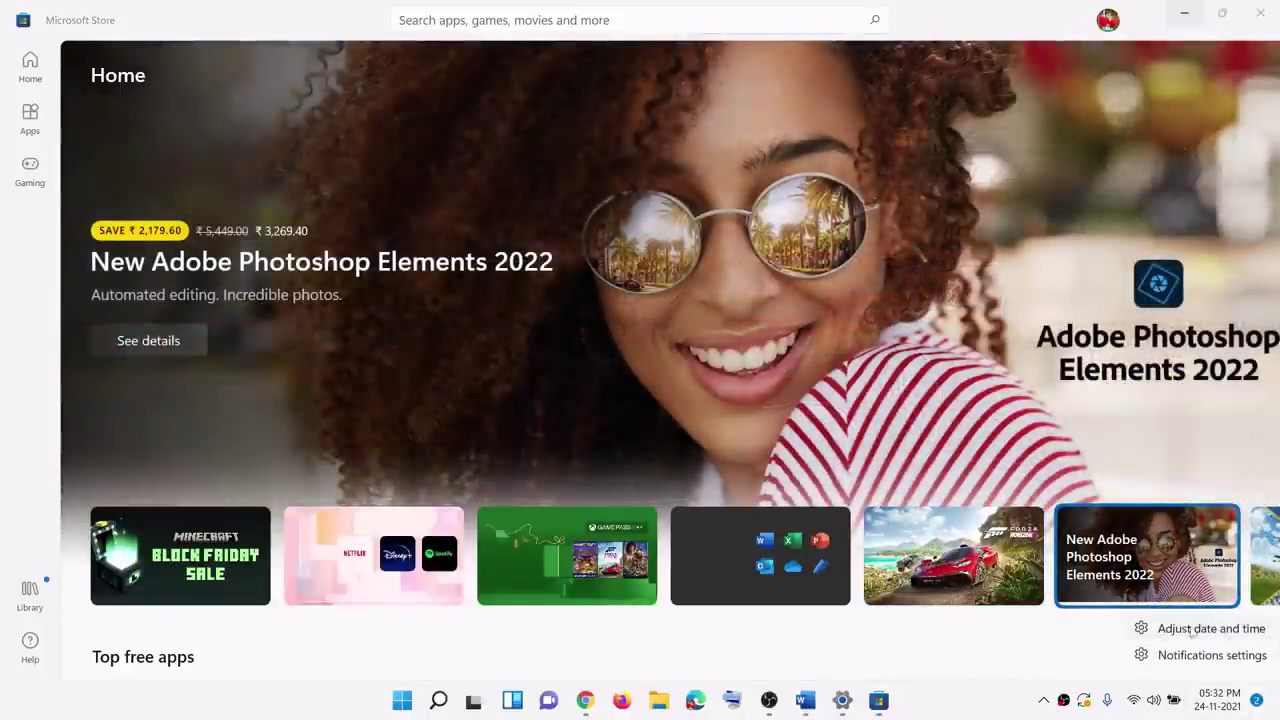
{"action": "left_click", "coordinate": [1222, 629]}
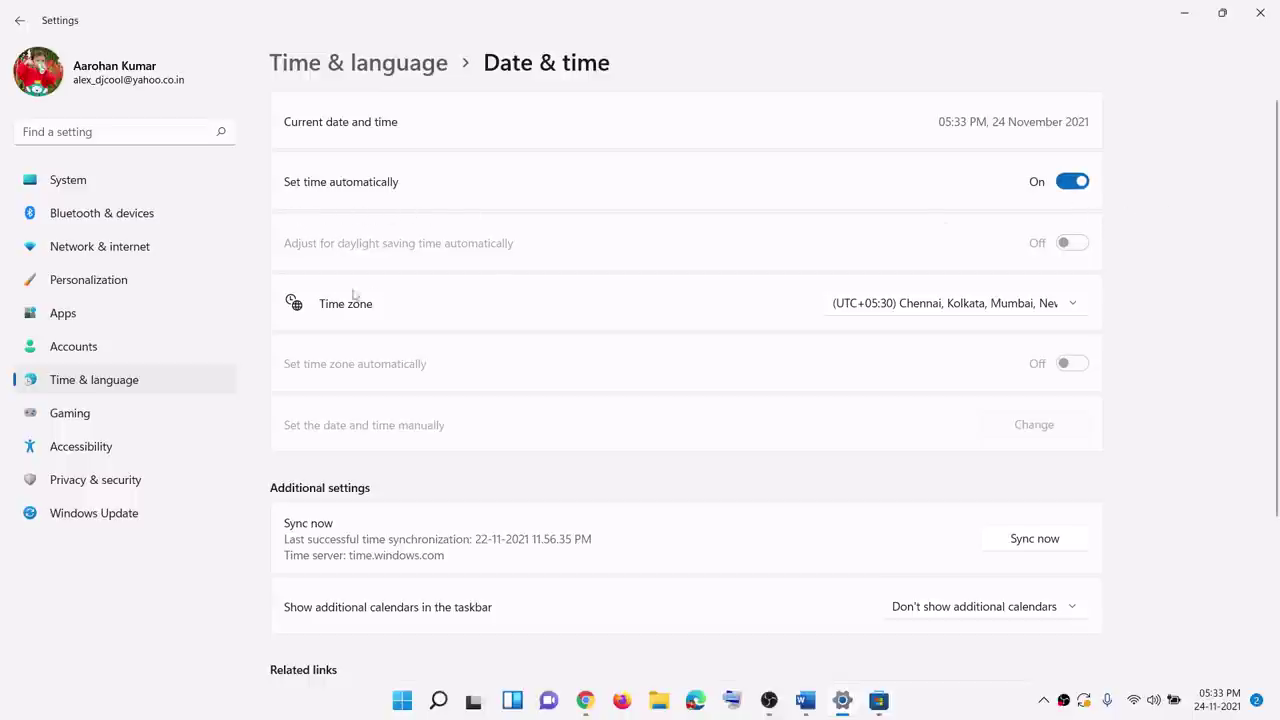
{"action": "left_click", "coordinate": [847, 296]}
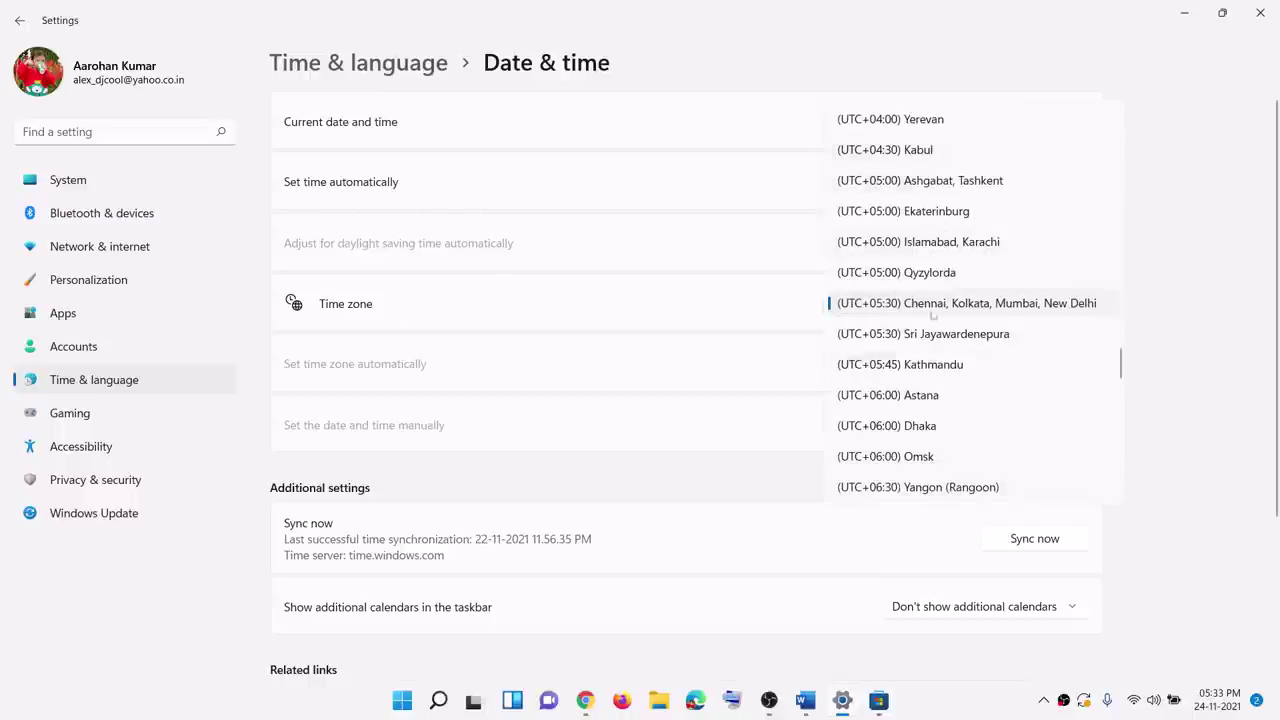
{"action": "left_click", "coordinate": [1198, 329]}
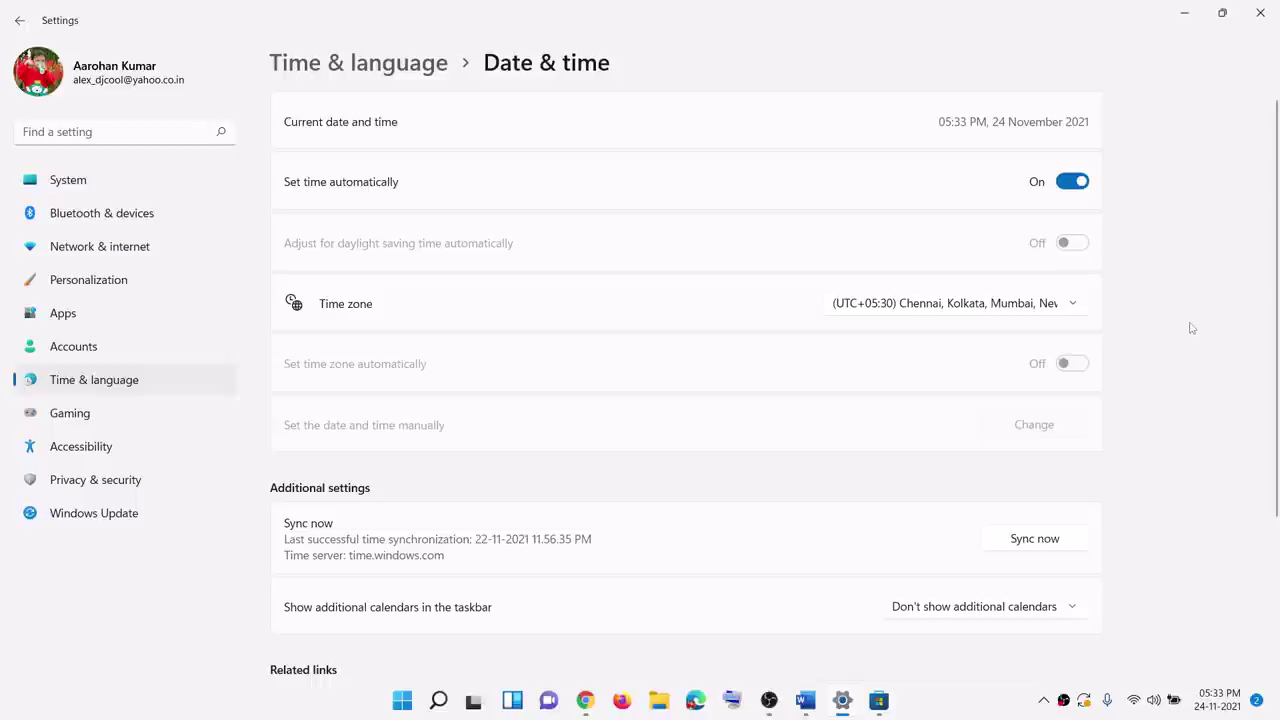
{"action": "left_click", "coordinate": [1036, 540]}
{"action": "left_click", "coordinate": [130, 387]}
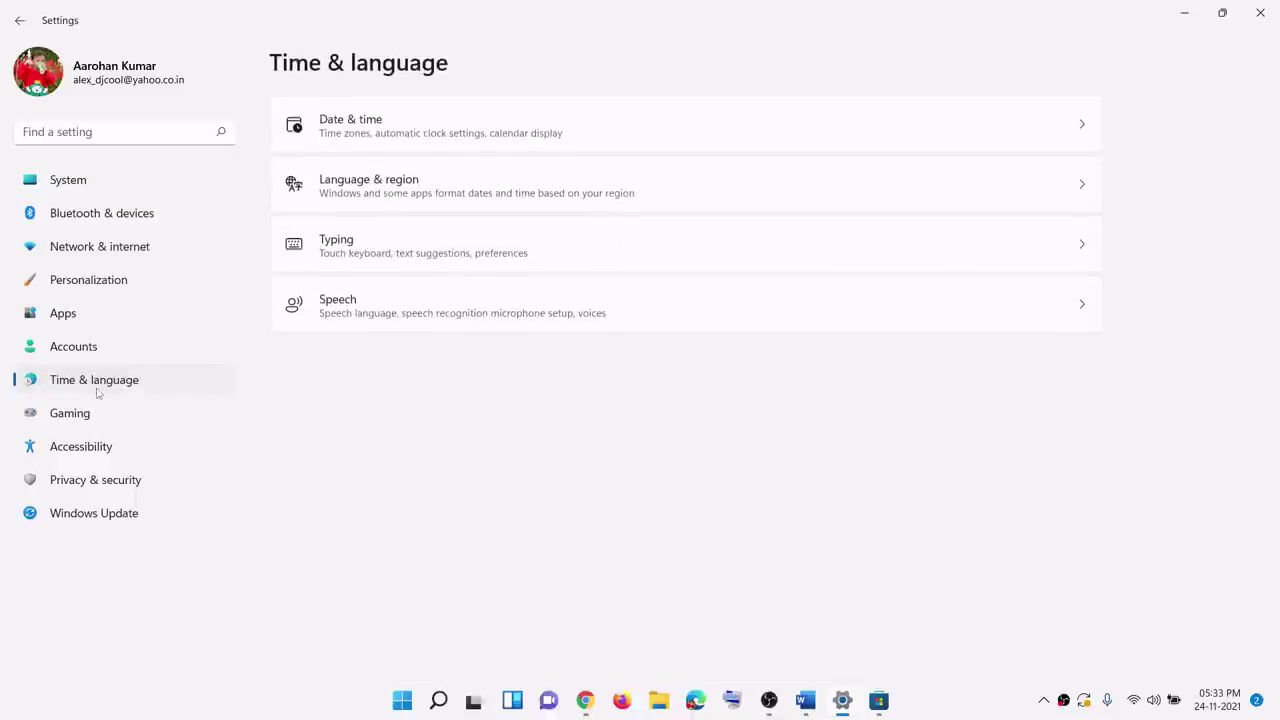
Check that Language & region lists India as the country, then close Settings
{"action": "left_click", "coordinate": [1080, 190]}
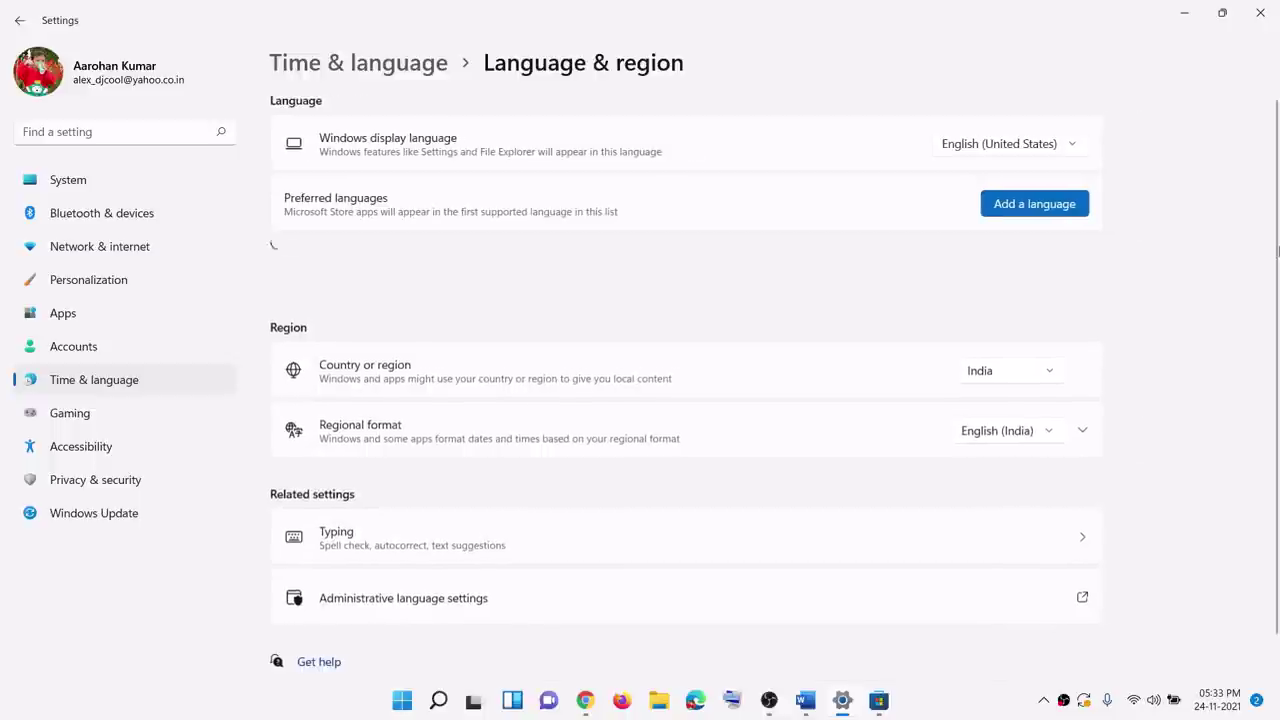
{"action": "left_click", "coordinate": [1054, 373]}
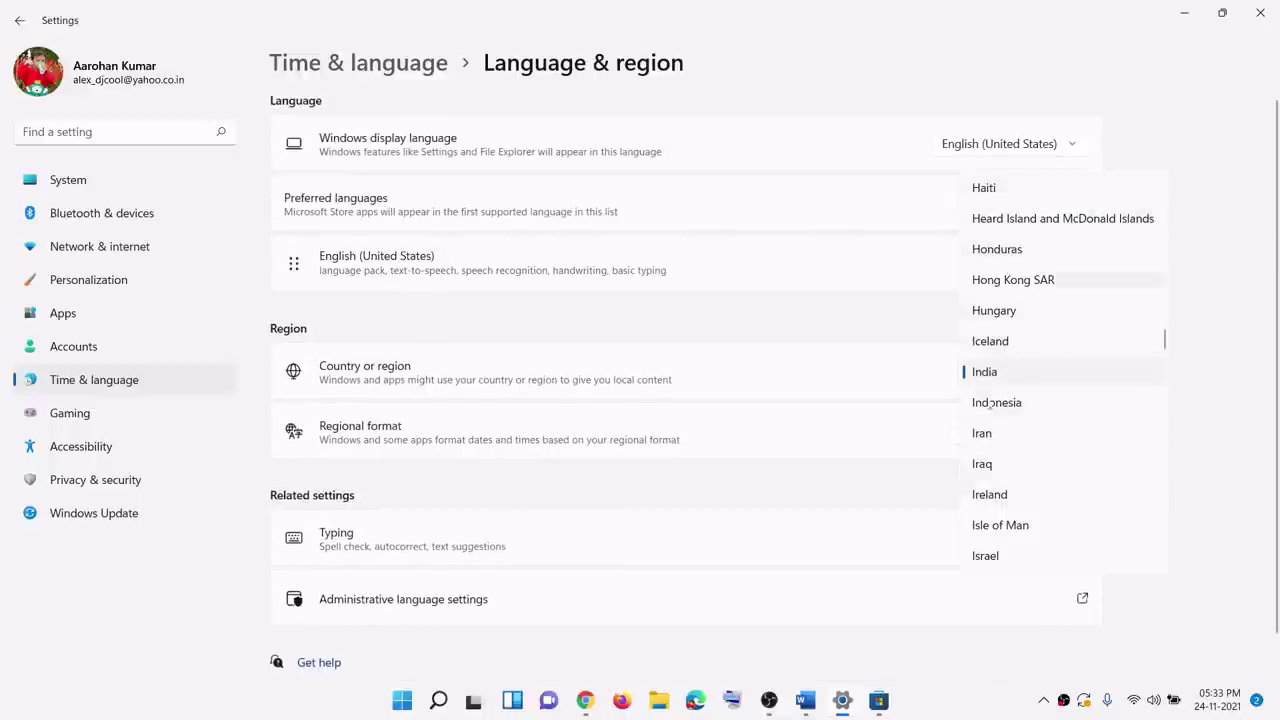
{"action": "left_click", "coordinate": [1208, 368]}
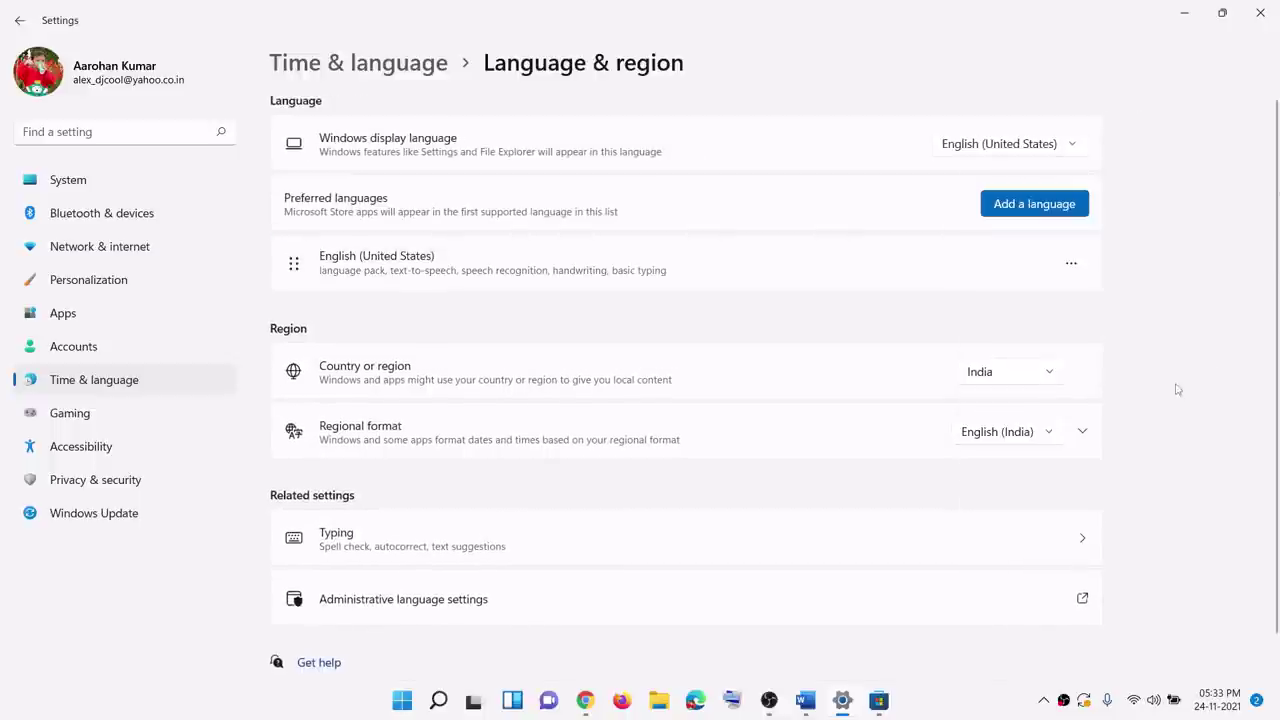
{"action": "left_click", "coordinate": [1261, 15]}
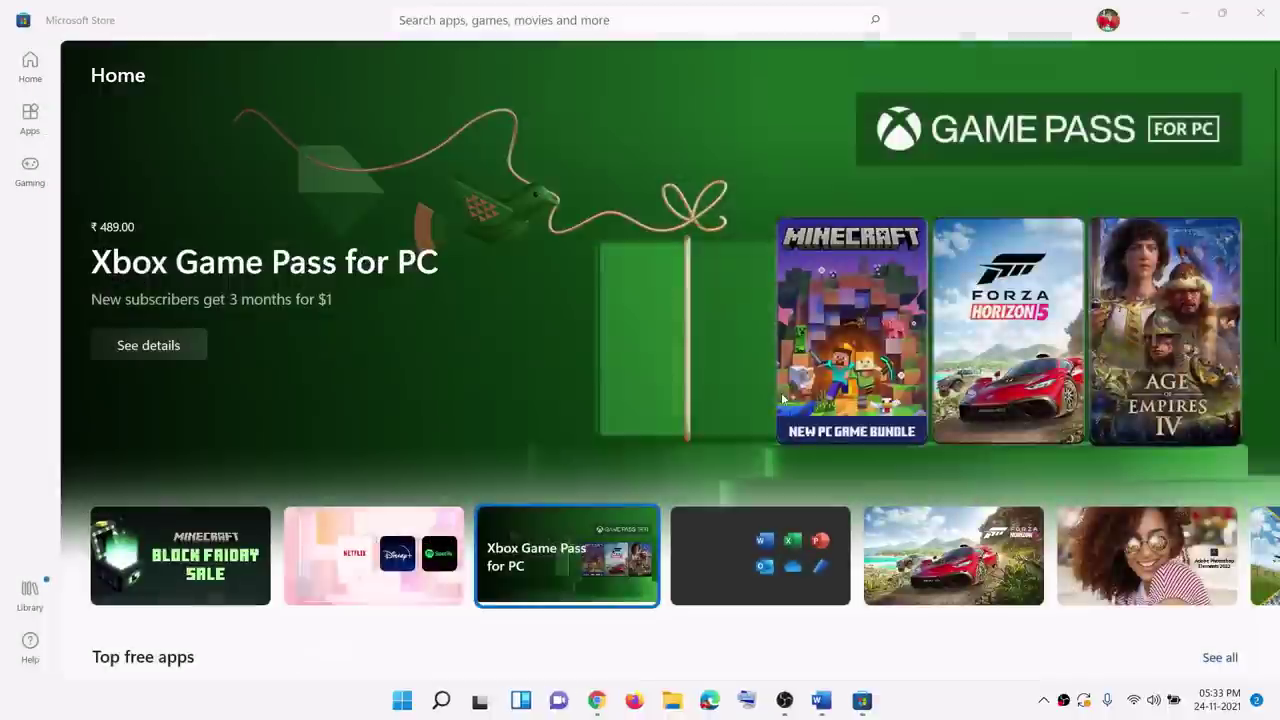